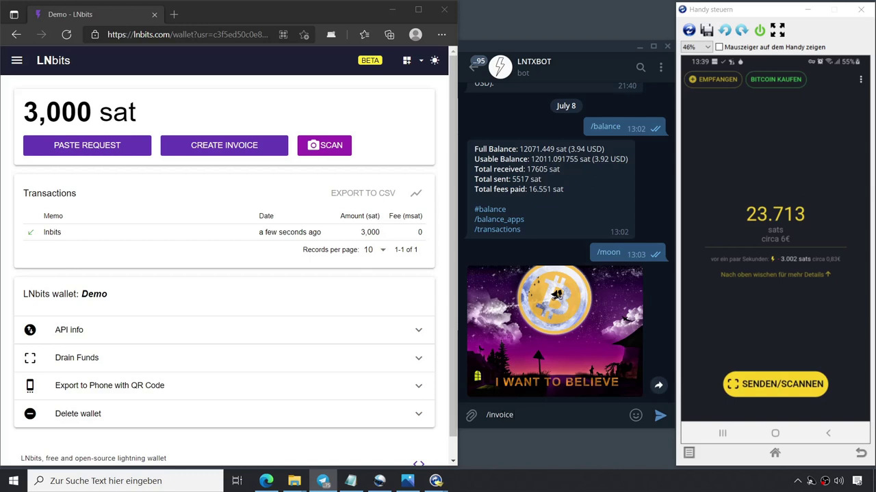
Request a 1000-sat invoice with memo 'zurück' from LNTXBOT and copy the returned invoice text.
type("1000 zurück")
key("Return")
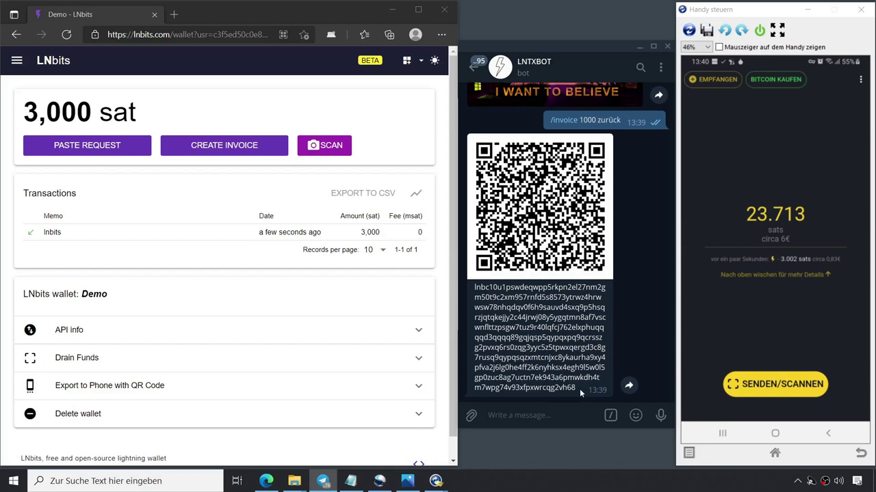
left_click_drag(579, 389, 474, 296)
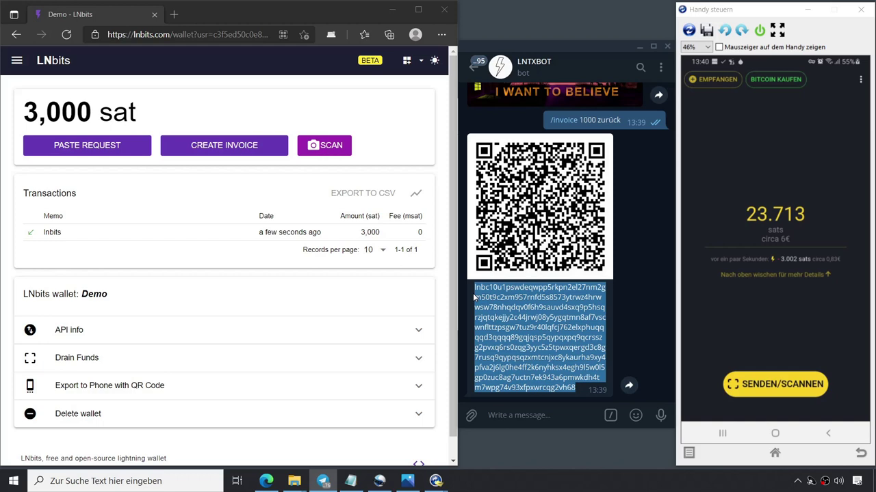
Paste, decode and pay the 1,000-sat zurück invoice from the Demo wallet, then maximise LNbits.
left_click(75, 149)
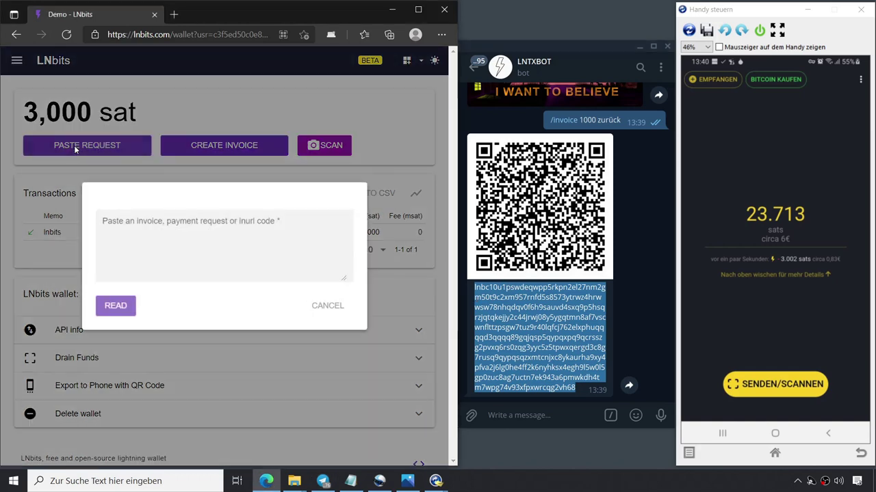
left_click(124, 227)
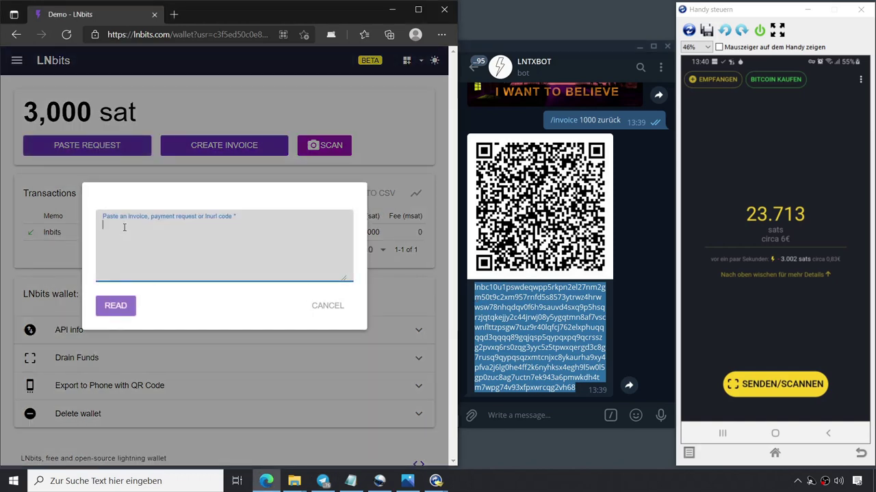
key("ctrl+v")
left_click(123, 308)
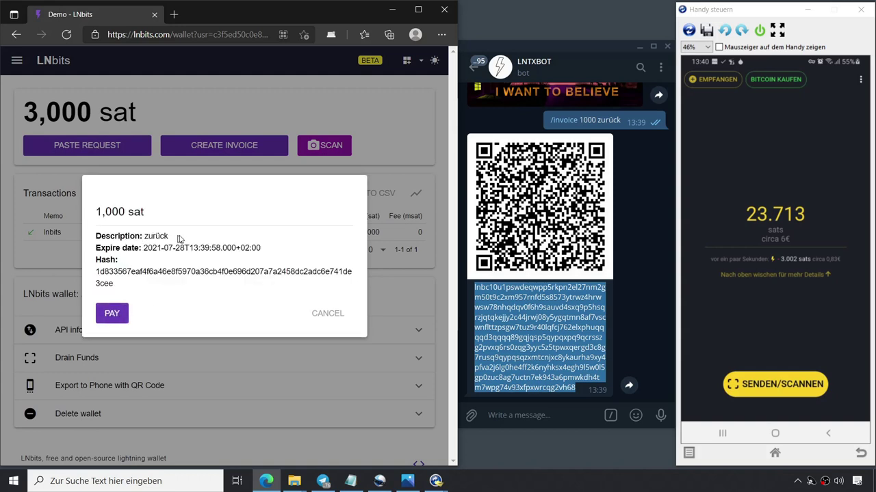
left_click(113, 314)
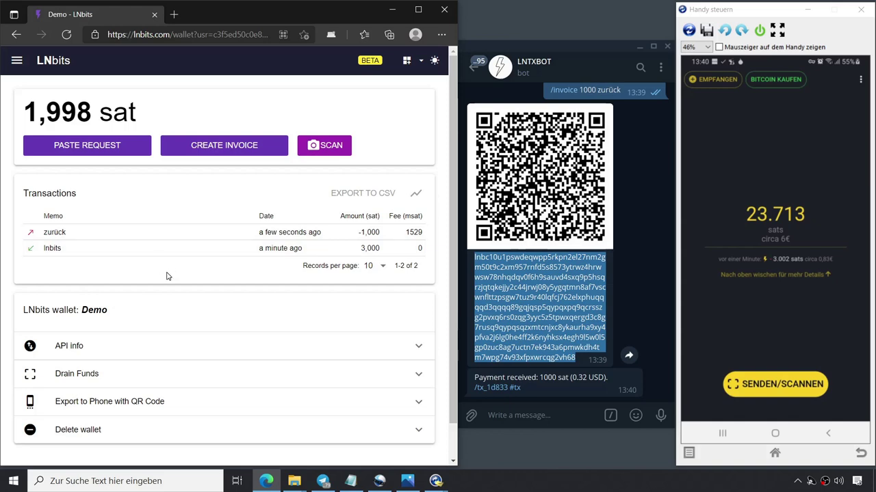
left_click(418, 10)
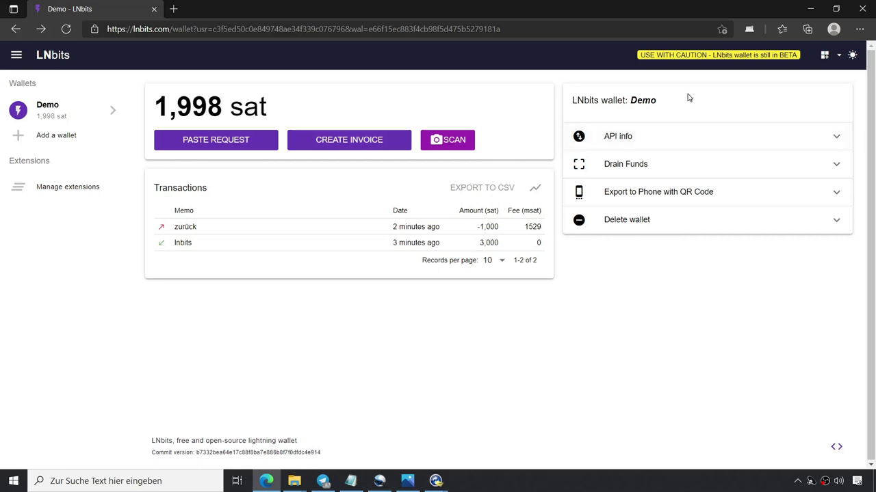
left_click(689, 138)
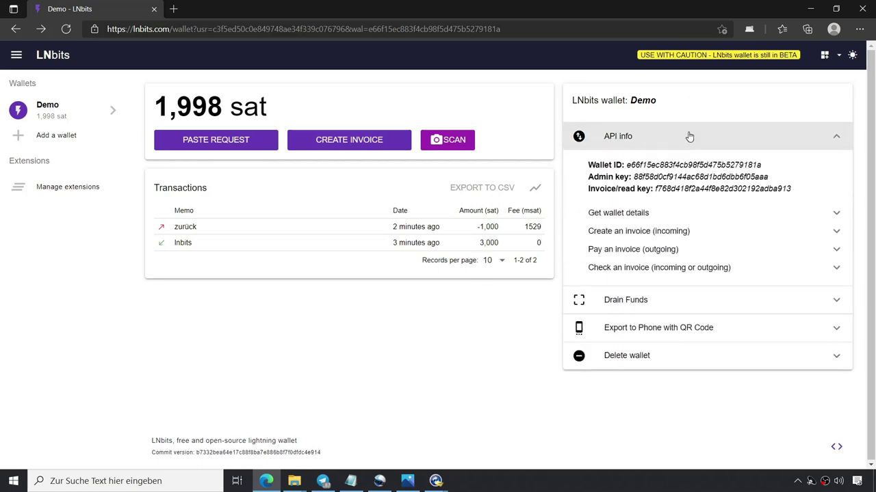
left_click(669, 217)
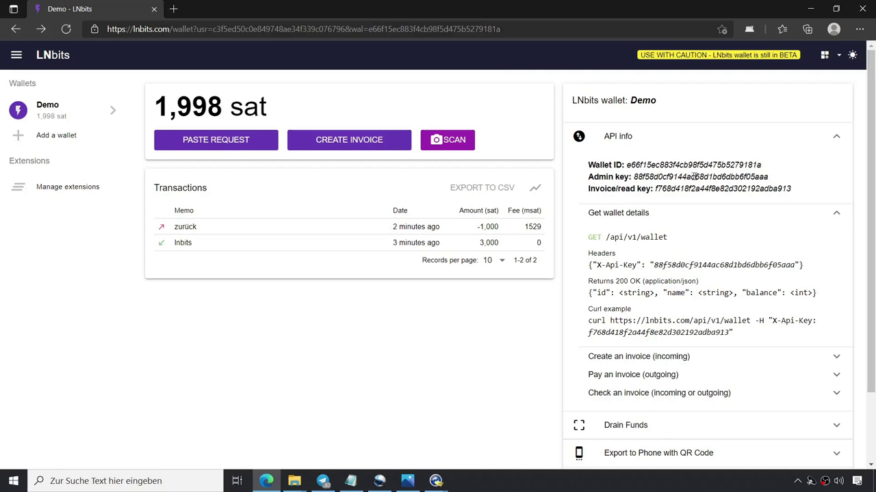
left_click(836, 140)
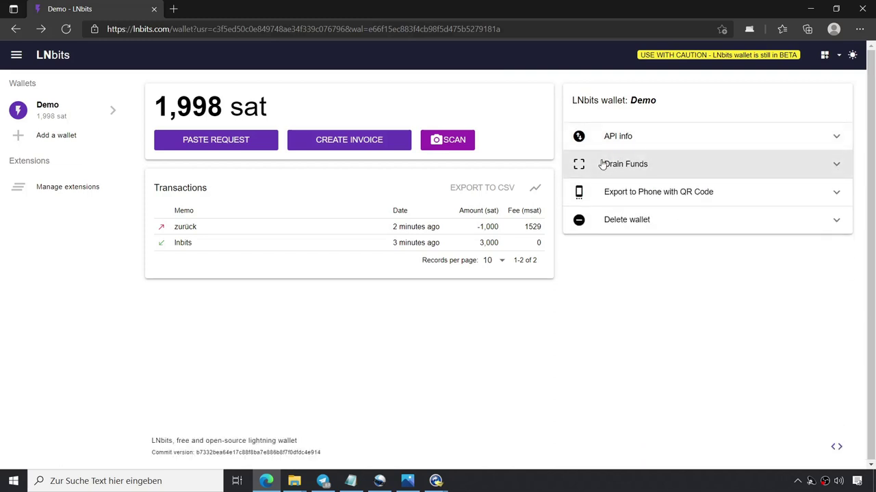
left_click(653, 169)
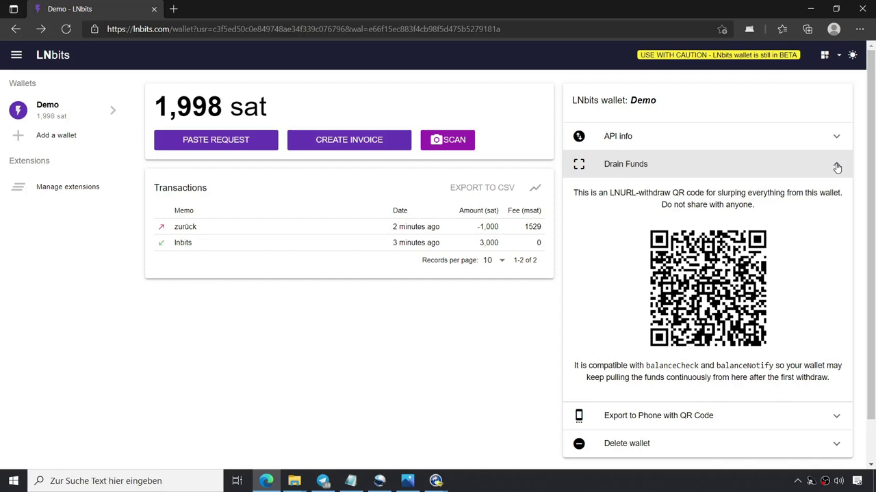
left_click(836, 167)
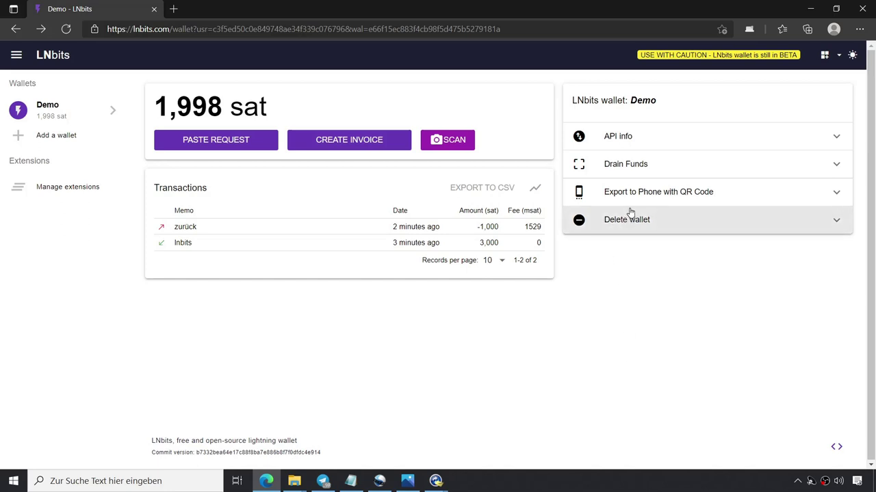
Show the Export to Phone QR code and open the Demo wallet once in the phone's browser.
left_click(807, 195)
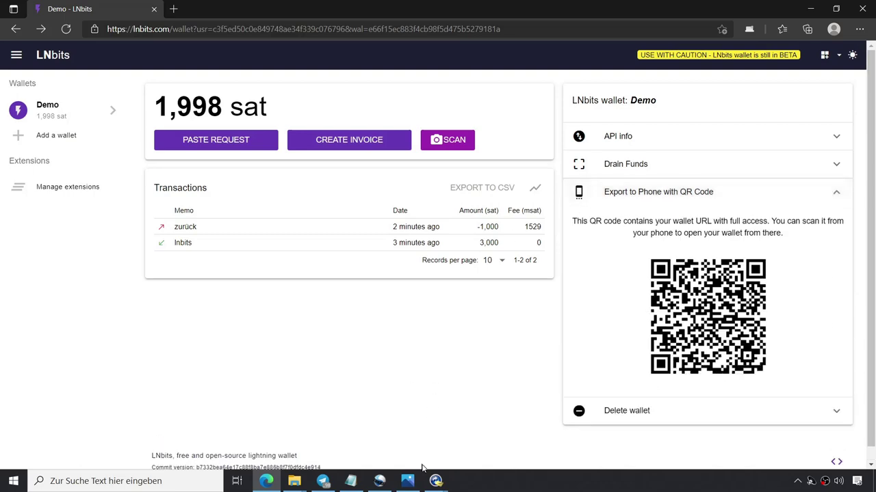
left_click(435, 481)
left_click(490, 442)
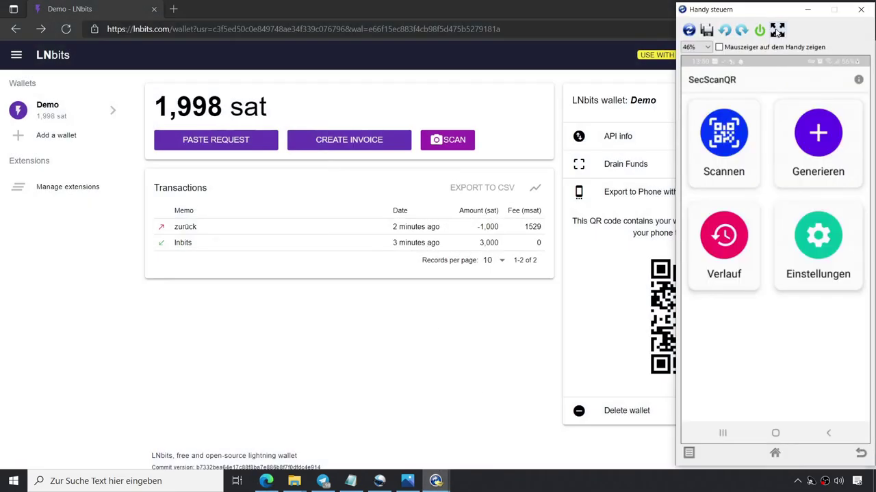
left_click_drag(782, 13, 406, 7)
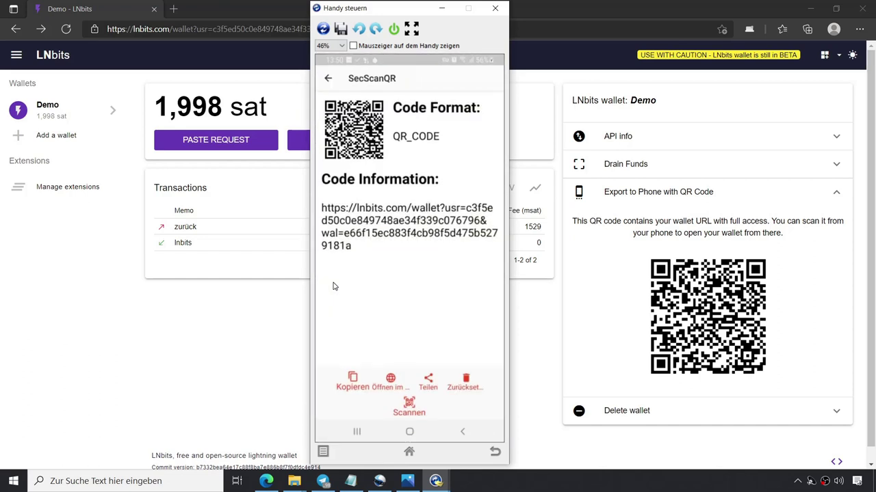
left_click_drag(381, 10, 636, 10)
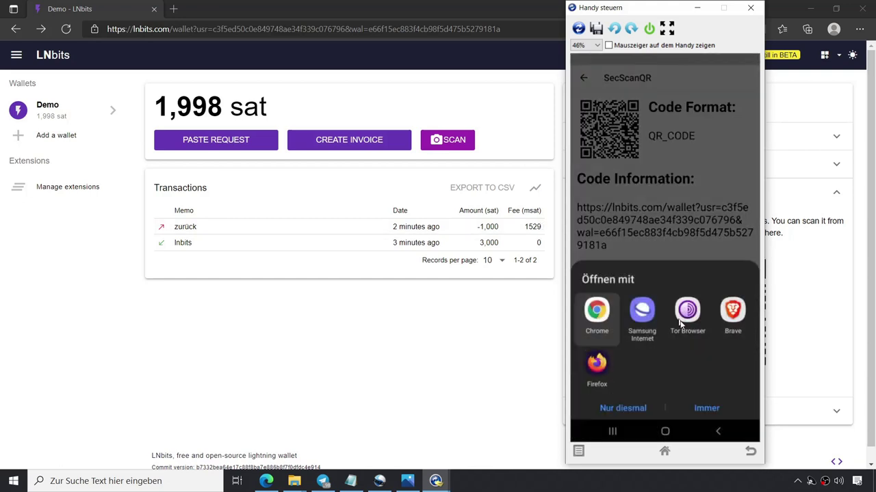
left_click(625, 407)
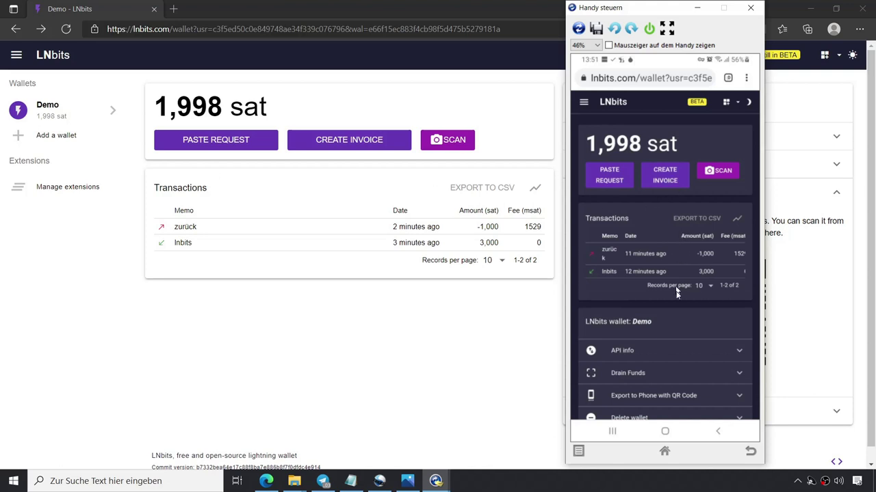
scroll(674, 301, "down", 2)
scroll(674, 179, "up", 2)
left_click(374, 327)
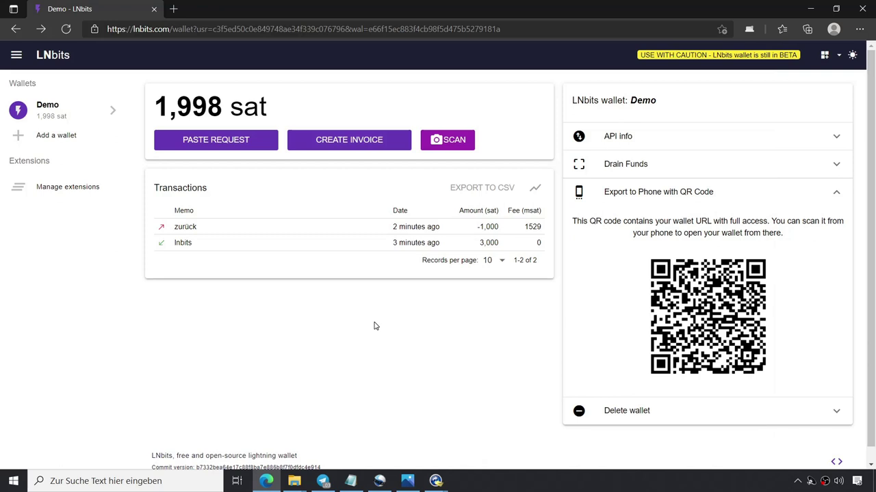
Enable the LNURLp extension from the Manage extensions catalogue.
left_click(836, 412)
left_click(785, 222)
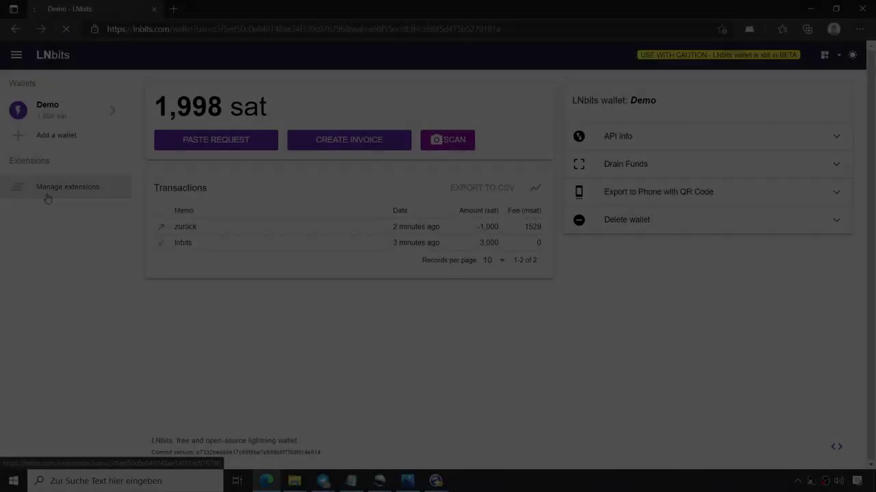
left_click(48, 196)
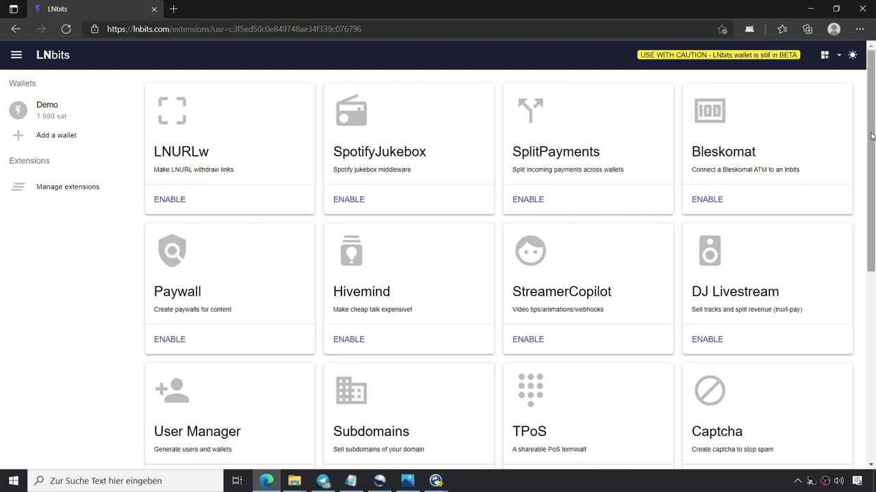
left_click_drag(871, 136, 873, 331)
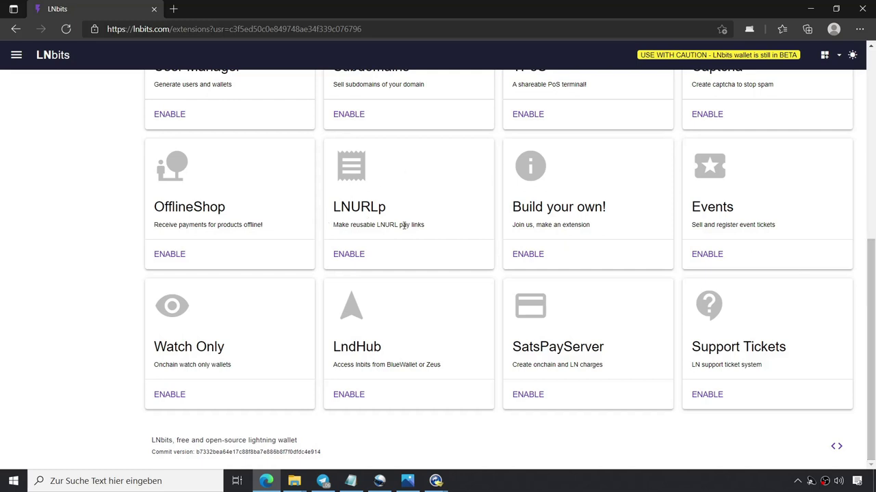
left_click(348, 254)
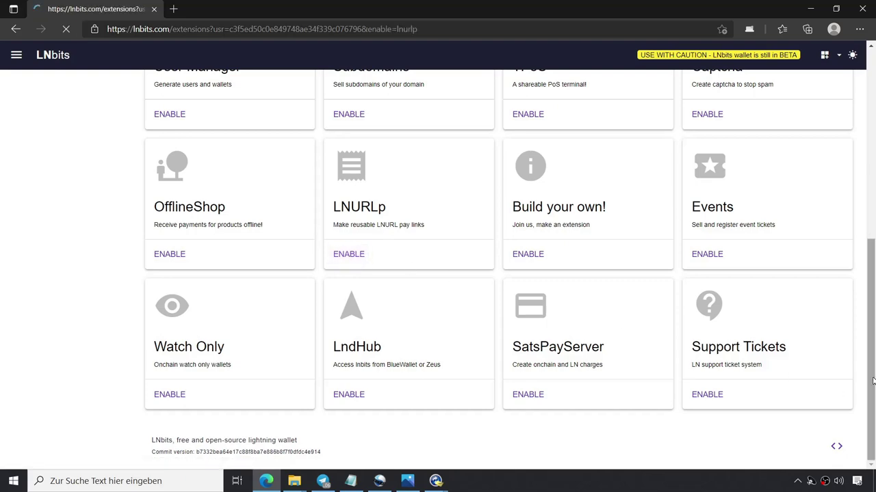
scroll(870, 365, "up", 1)
scroll(866, 307, "up", 4)
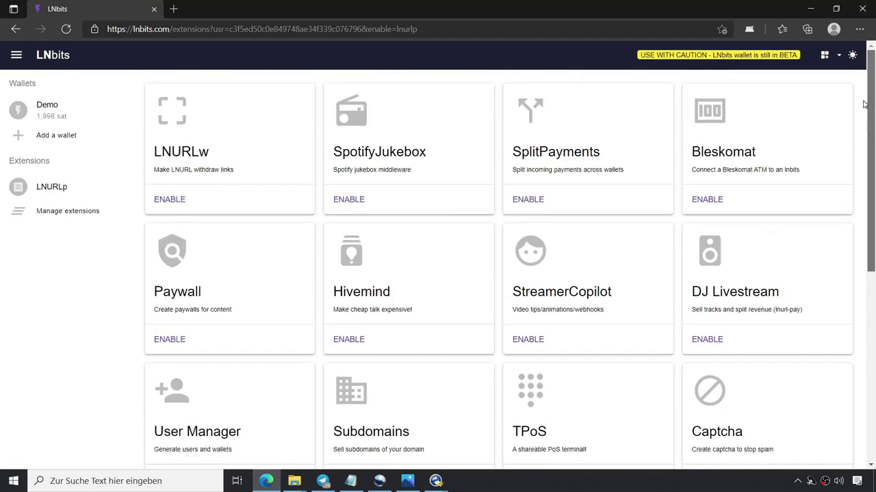
Start a new LNURLp pay link for the Demo wallet with description 'Spende'.
left_click(52, 187)
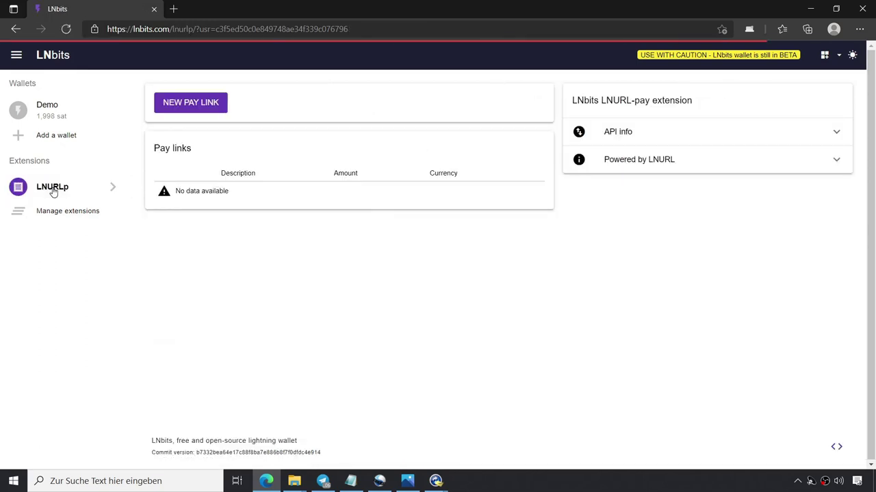
left_click(203, 109)
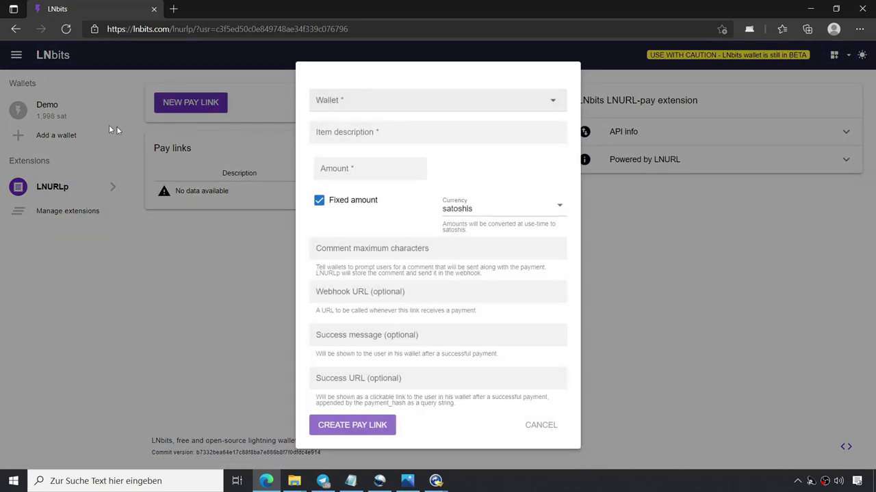
left_click(461, 108)
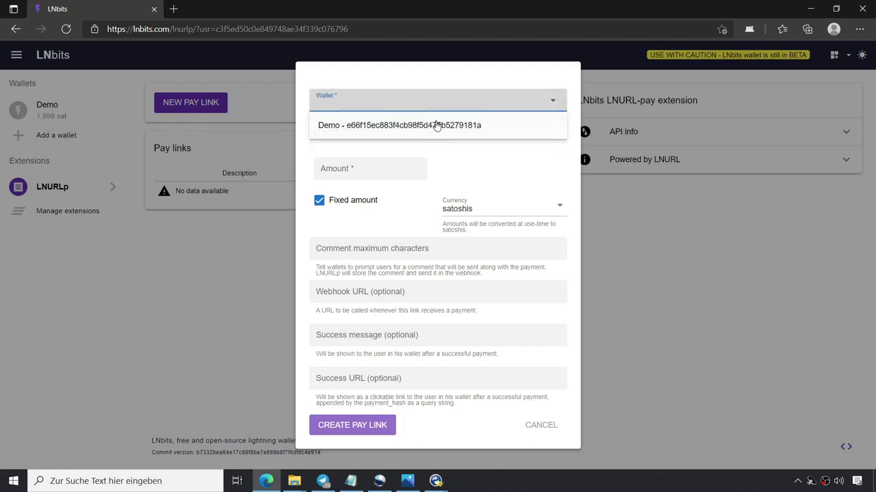
left_click(438, 127)
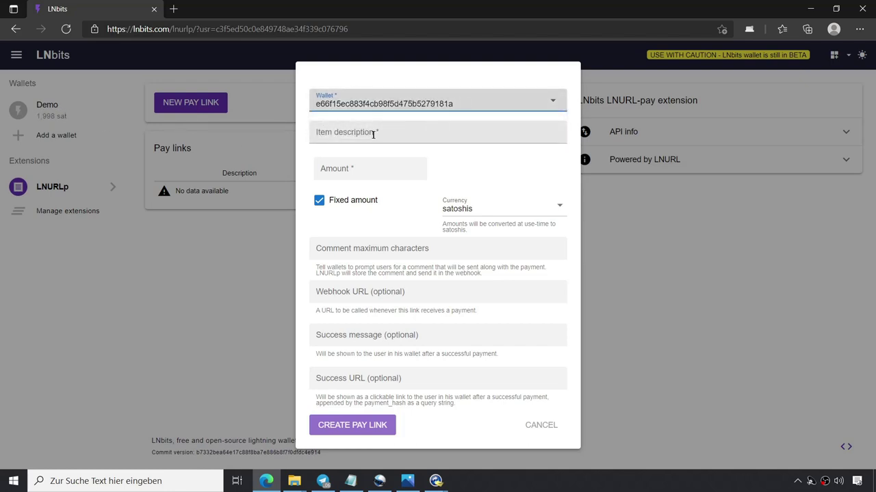
left_click(368, 136)
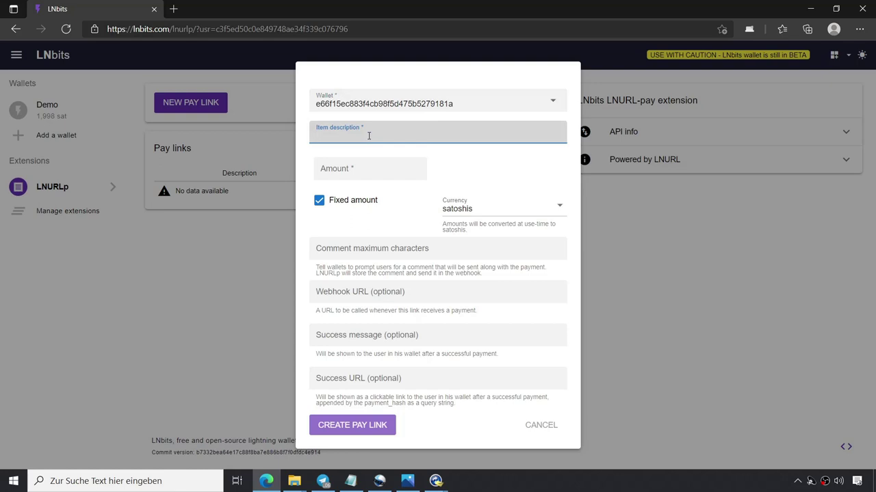
type("Spende")
left_click(327, 165)
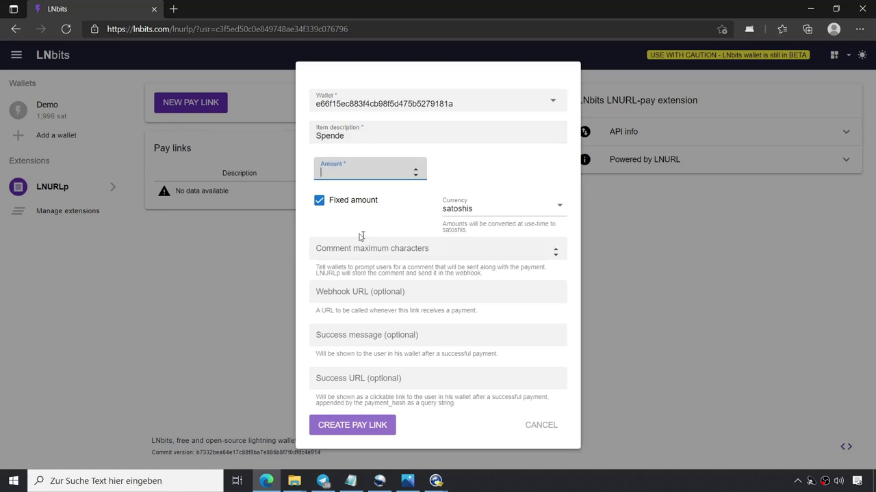
Turn off fixed amount and set the range to minimum 21 and maximum 2100 sats.
left_click(318, 203)
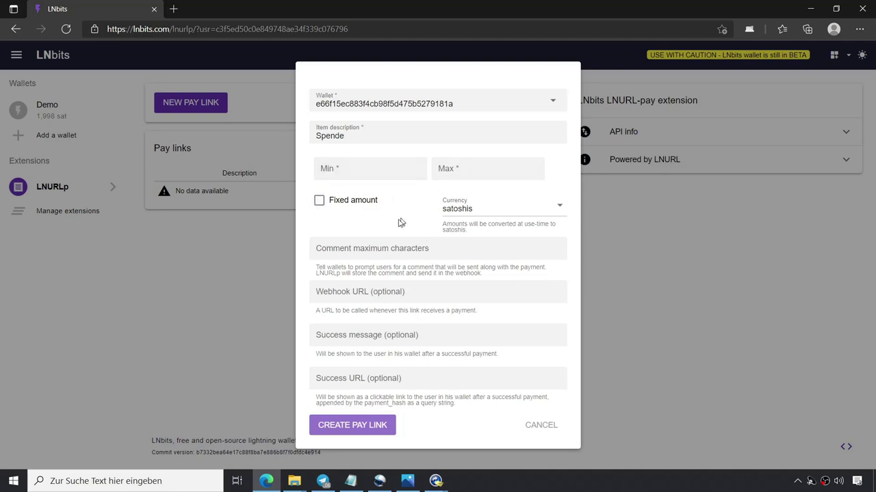
left_click(350, 171)
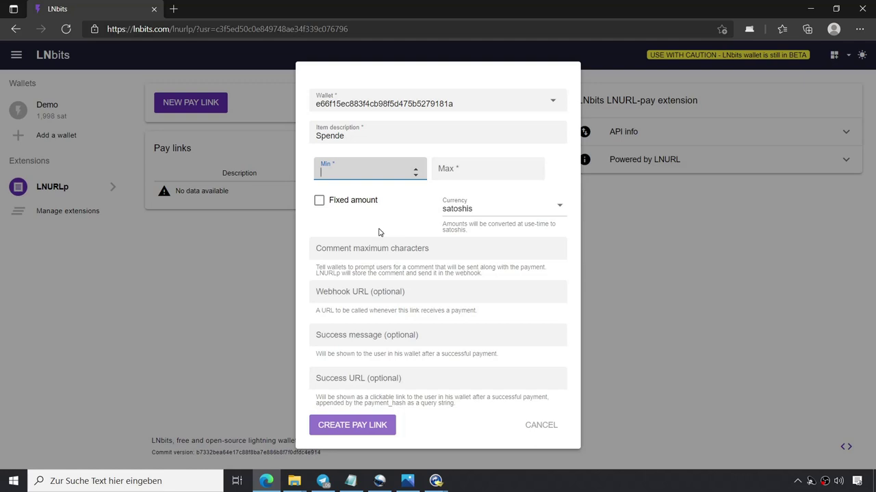
type("21")
left_click(481, 173)
type("2")
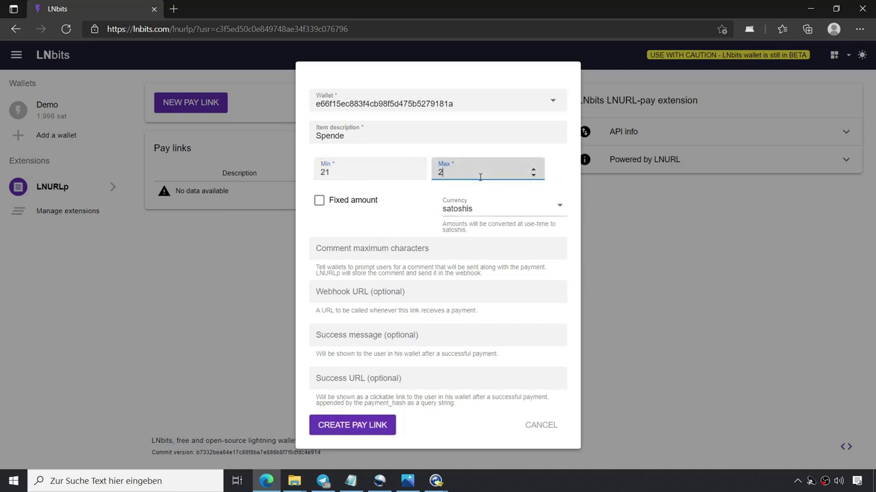
type("100")
Raise the comment character limit to 38.
left_click(336, 251)
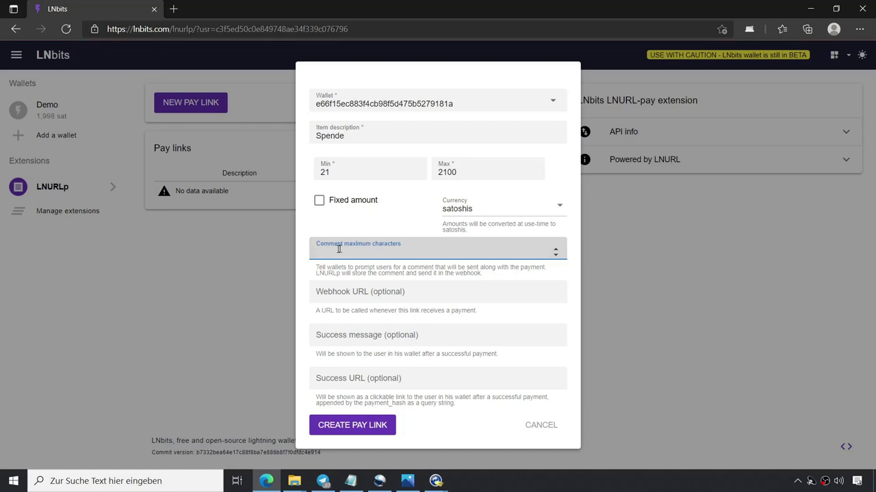
left_click_drag(556, 251, 557, 251)
left_click(556, 251)
left_click(556, 251)
left_click(556, 250)
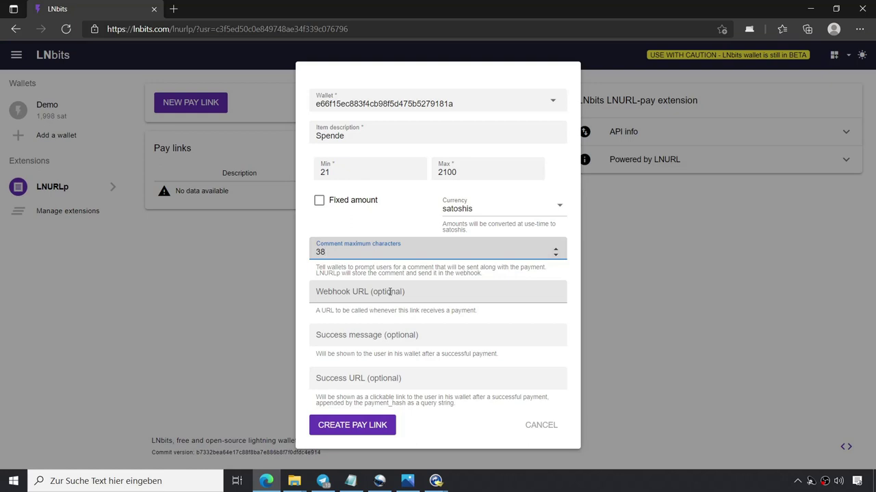
Set the success message to 'Danke' and create the Spende pay link.
left_click(328, 337)
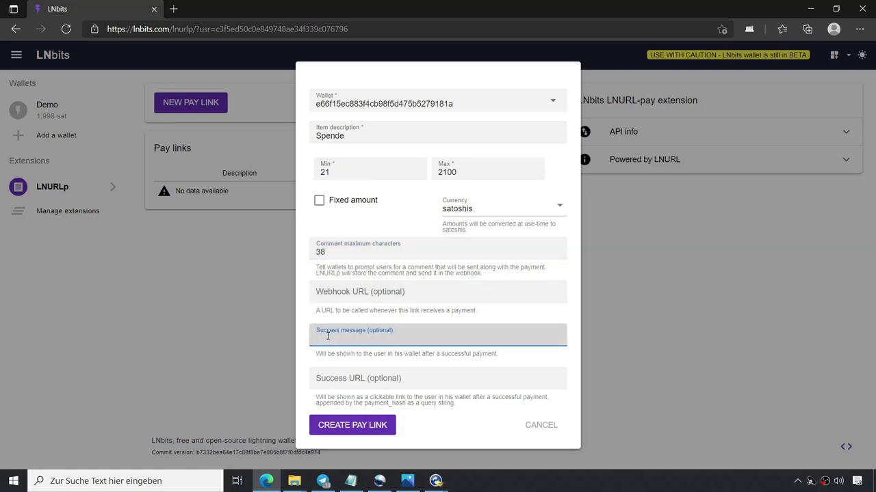
type("DAnke")
key("BackSpace")
key("BackSpace")
key("BackSpace")
key("BackSpace")
type("anke")
left_click(342, 378)
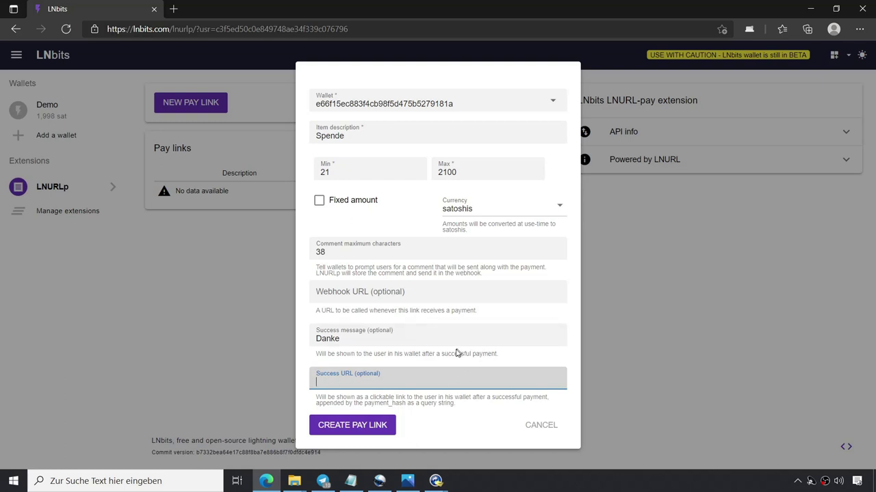
left_click(350, 426)
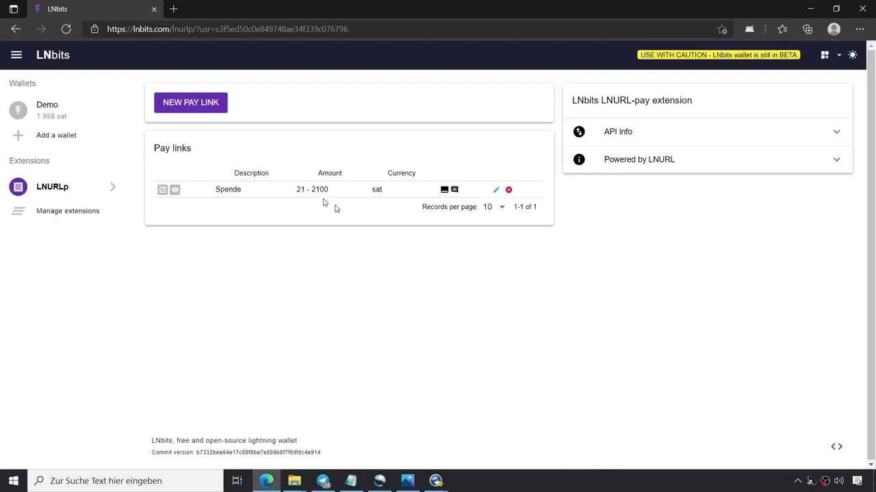
Copy the Spende link's shareable link and load it in a new browser tab.
left_click(175, 190)
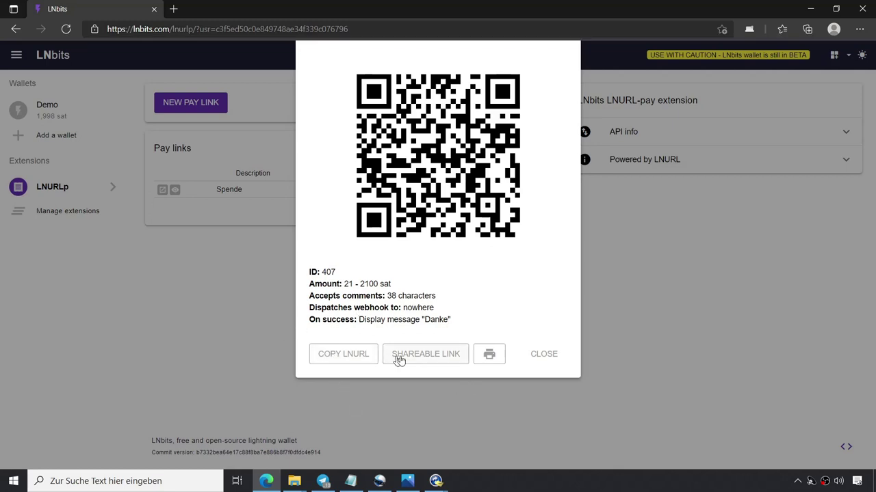
left_click(437, 359)
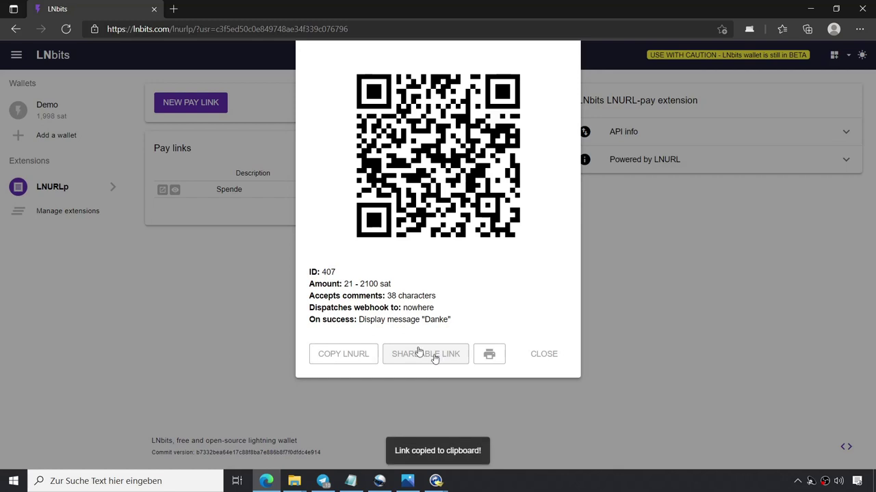
left_click(174, 9)
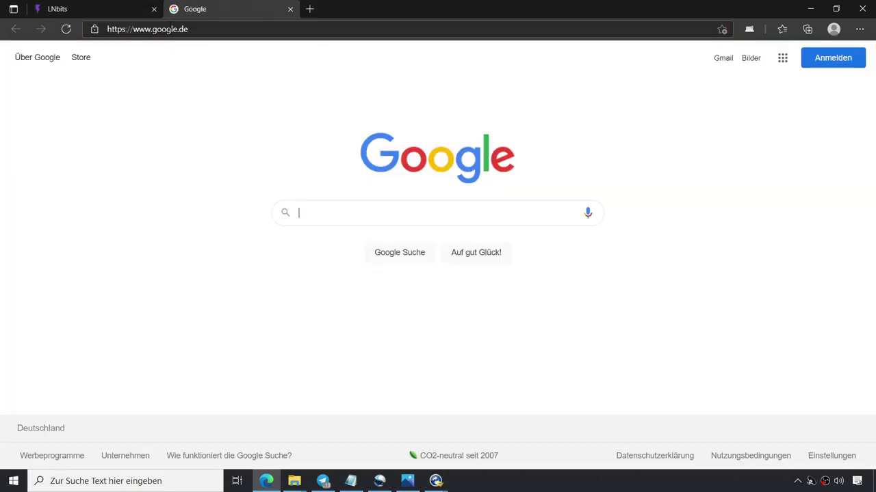
left_click(173, 34)
key("ctrl+v")
key("Return")
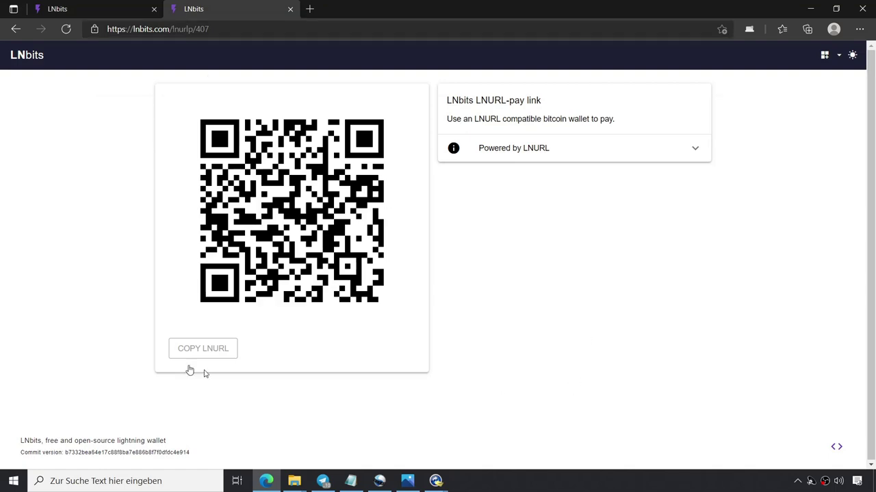
Open the Spende public pay page in another tab and redisplay its QR code details.
left_click(61, 10)
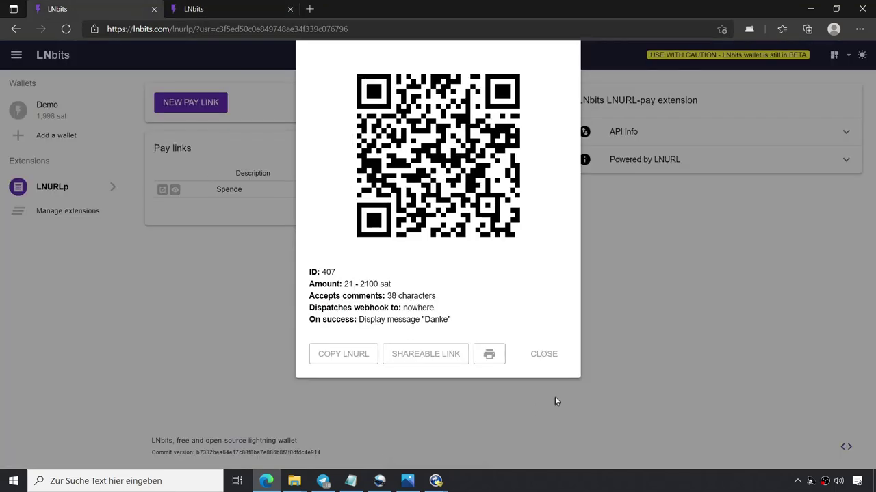
left_click(552, 353)
left_click(162, 189)
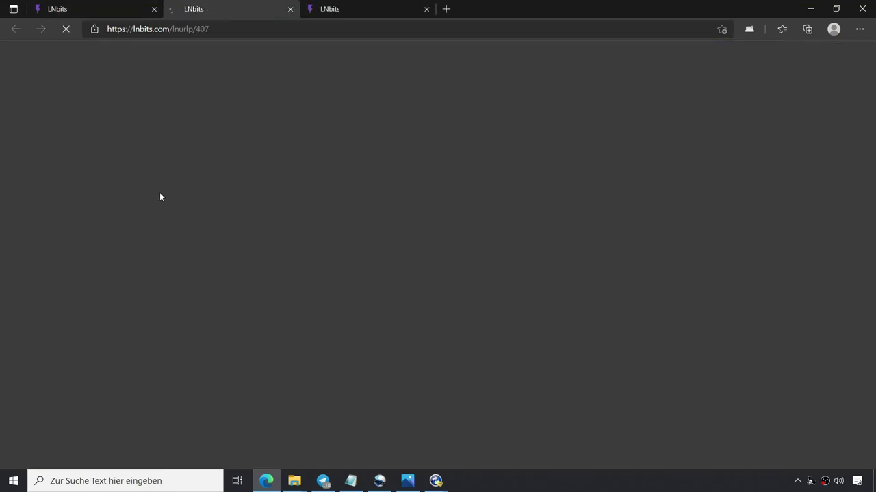
left_click(68, 9)
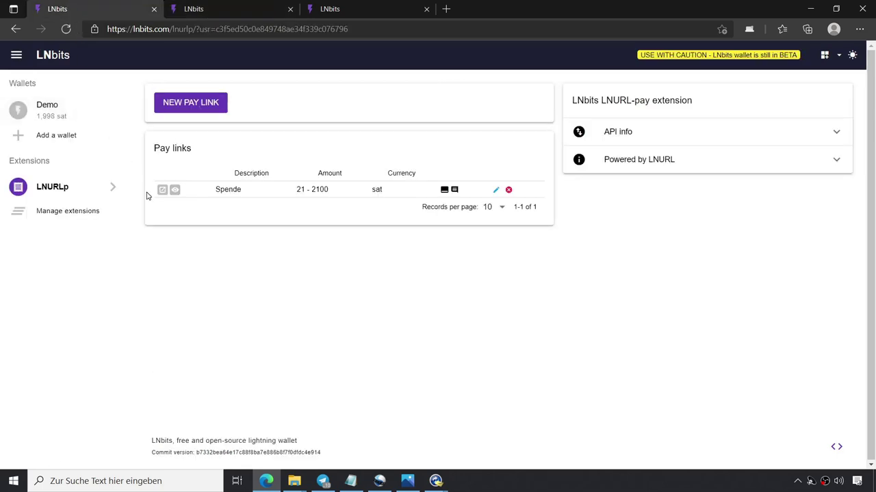
left_click(175, 191)
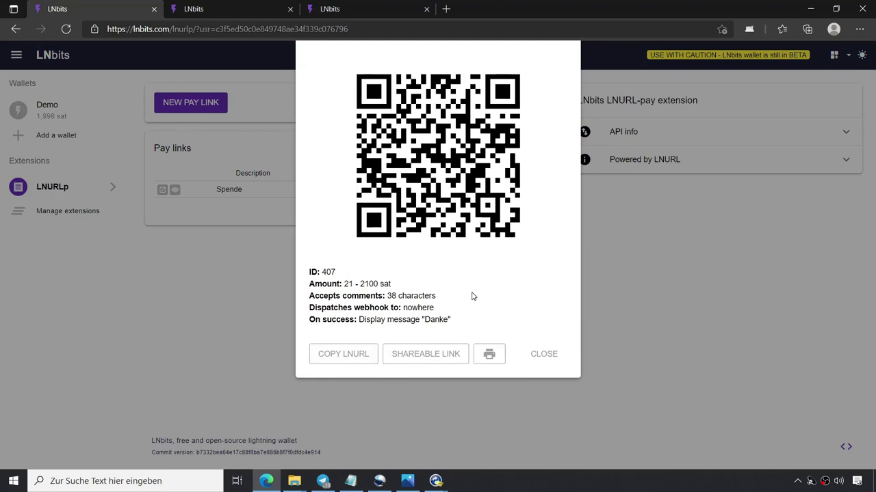
left_click(544, 355)
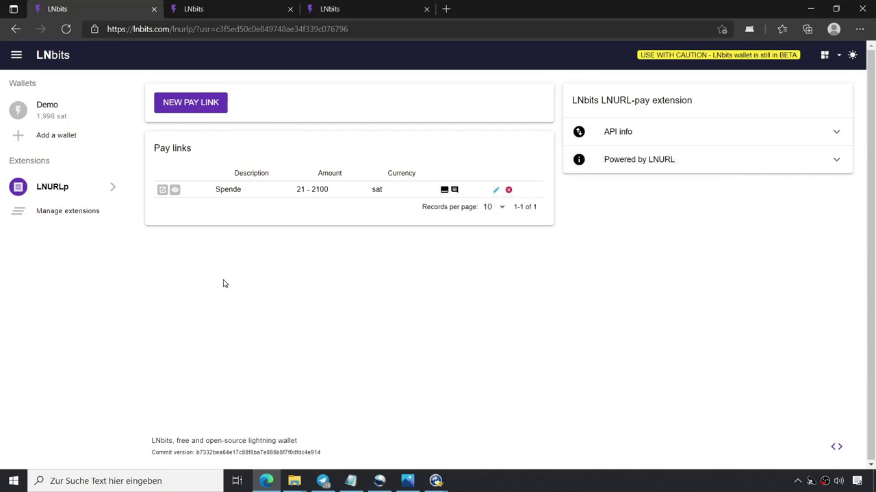
left_click(175, 190)
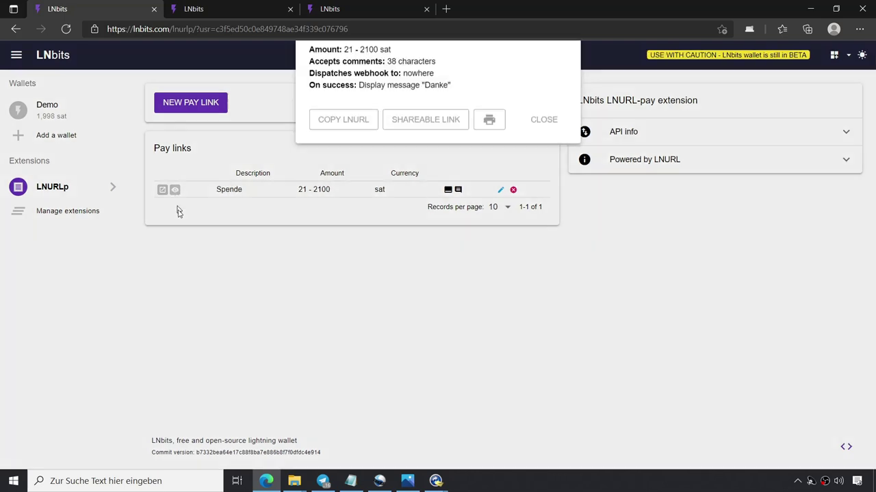
On the phone, change the Wallet of Satoshi payment amount to 212 sats.
left_click(435, 481)
left_click(488, 434)
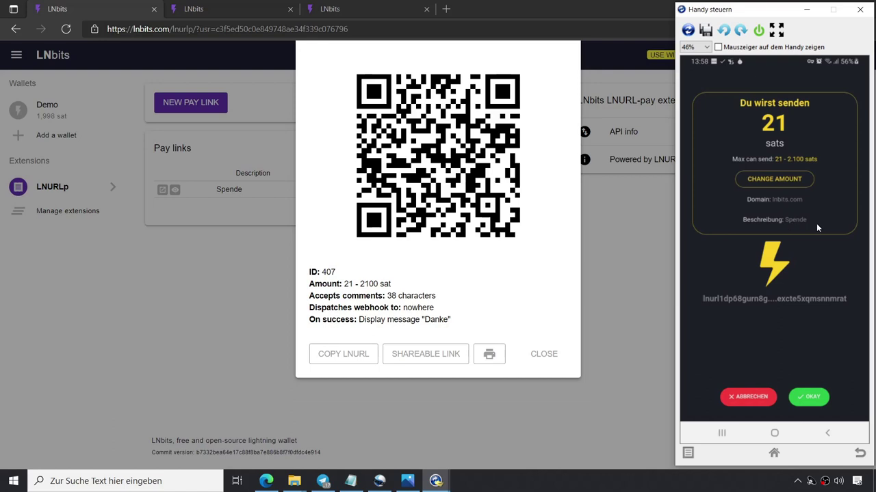
left_click(778, 179)
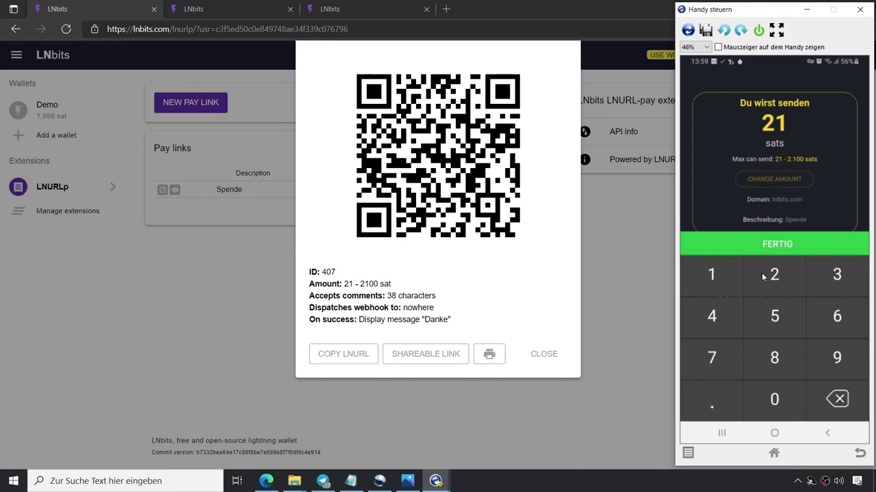
left_click(762, 277)
left_click(716, 275)
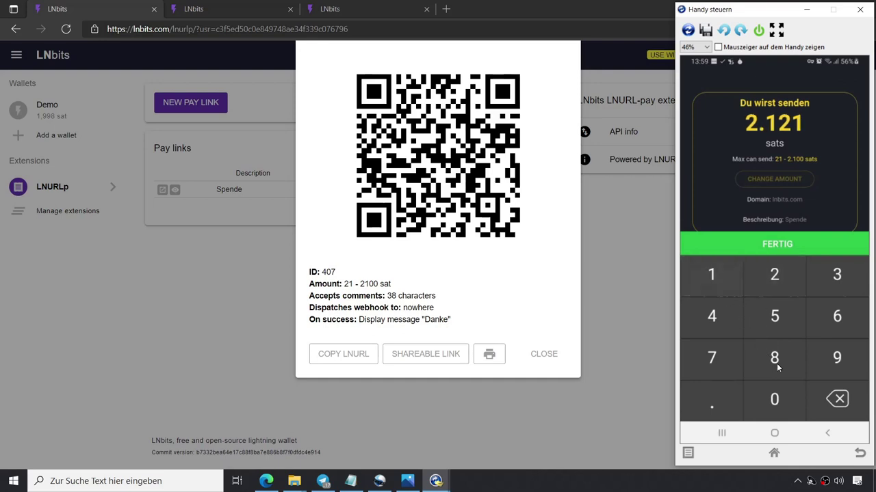
left_click(838, 400)
left_click(838, 400)
left_click(838, 400)
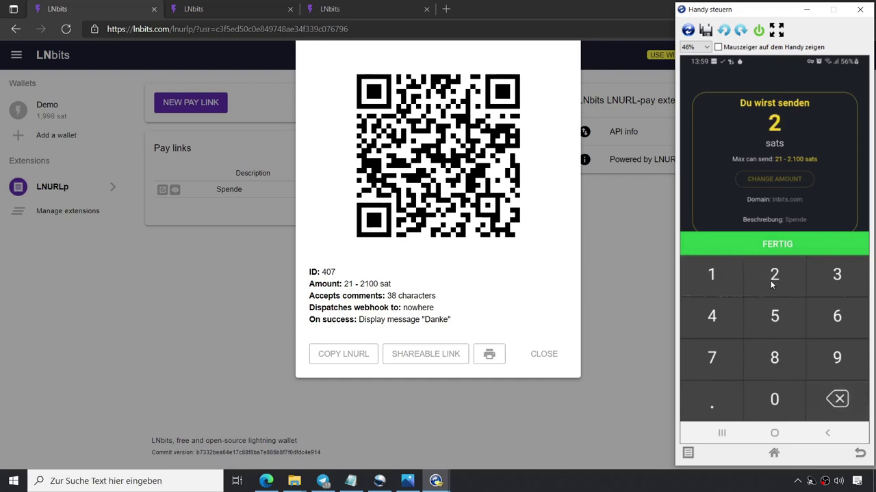
left_click(718, 289)
left_click(761, 277)
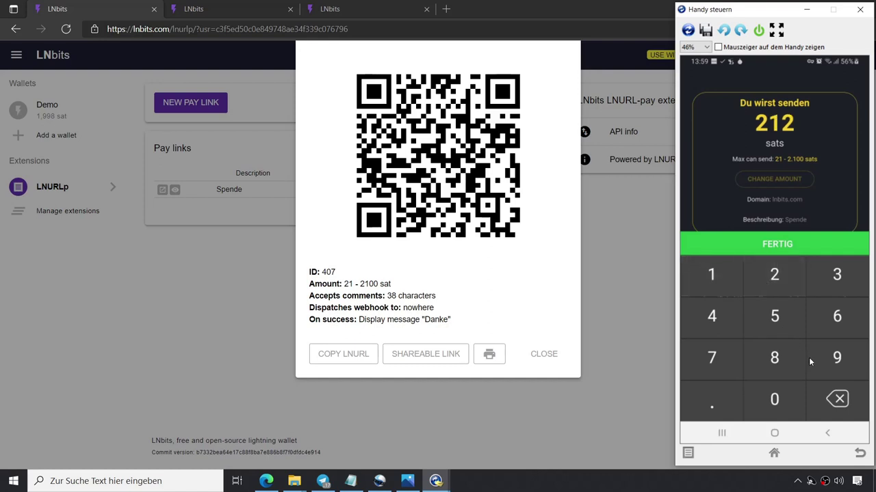
Confirm and send the 212-sat payment, then close the LNbits QR dialog.
left_click(784, 245)
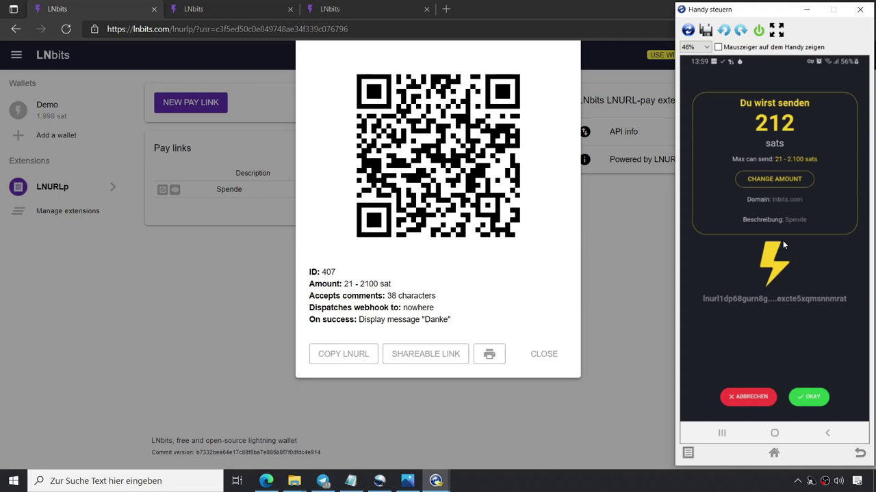
left_click(813, 397)
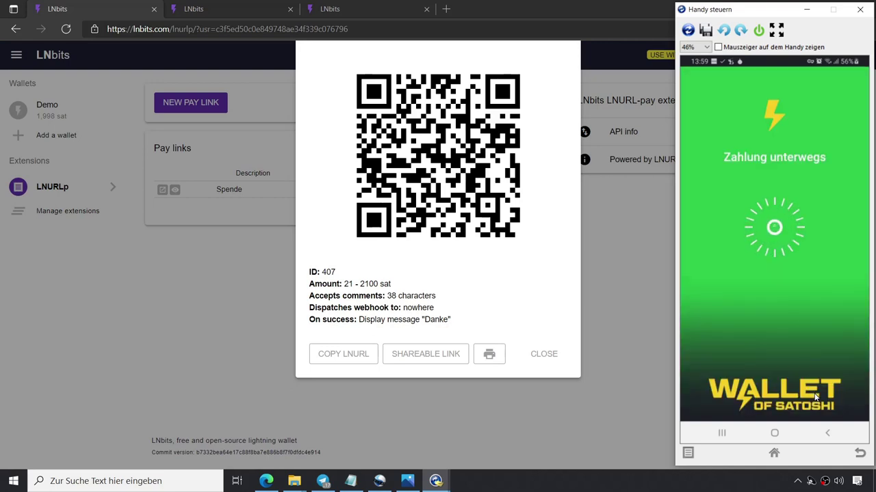
left_click(544, 354)
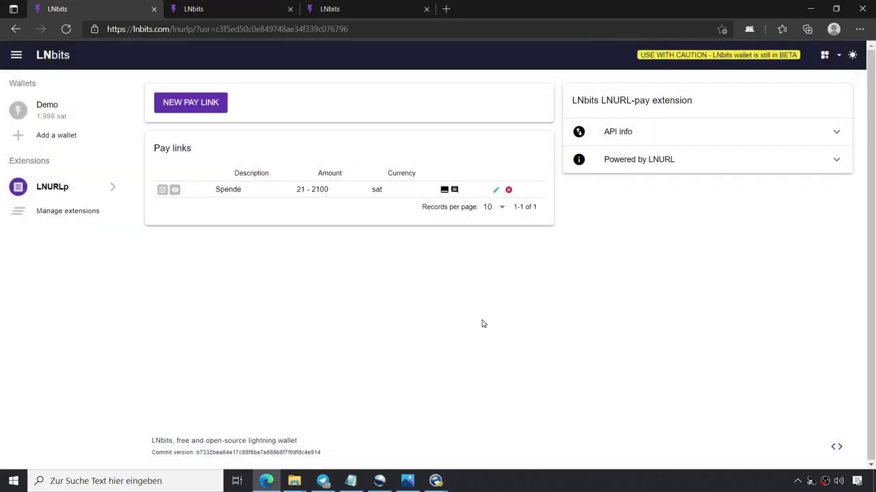
Check the Demo wallet at 2,210 sat and the phone's payment confirmation, then go to Manage extensions.
left_click(44, 109)
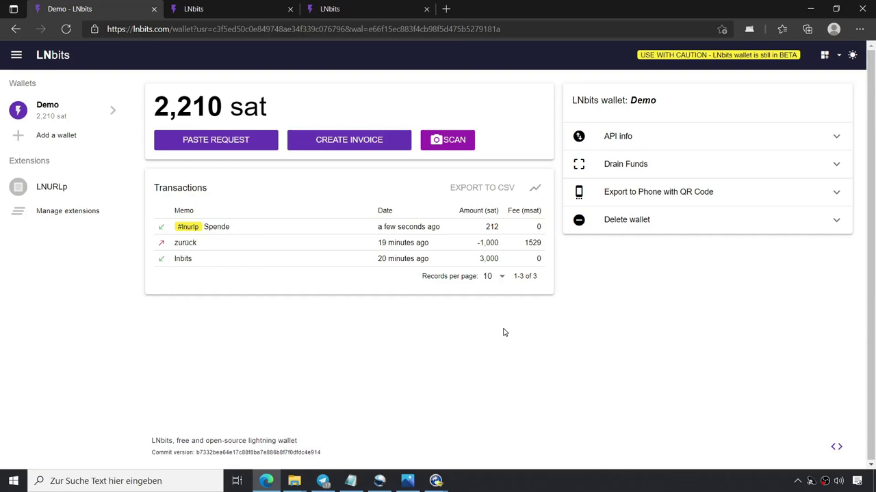
left_click(436, 481)
left_click(487, 443)
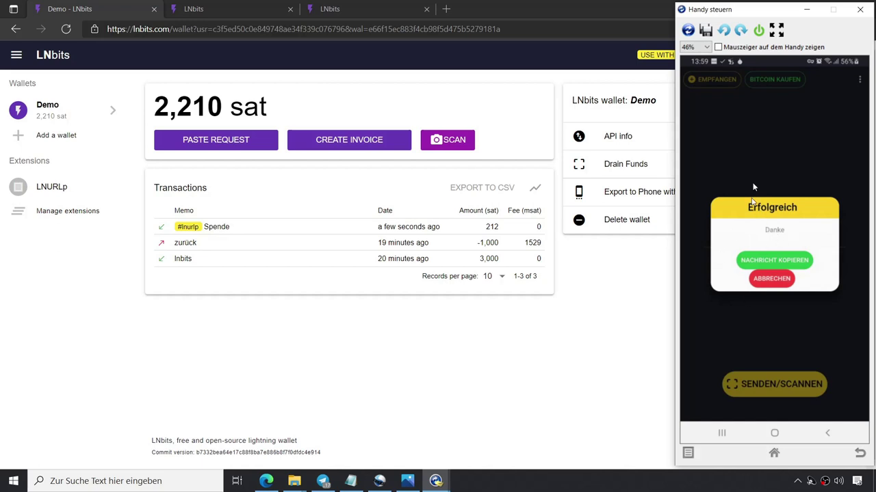
left_click(804, 11)
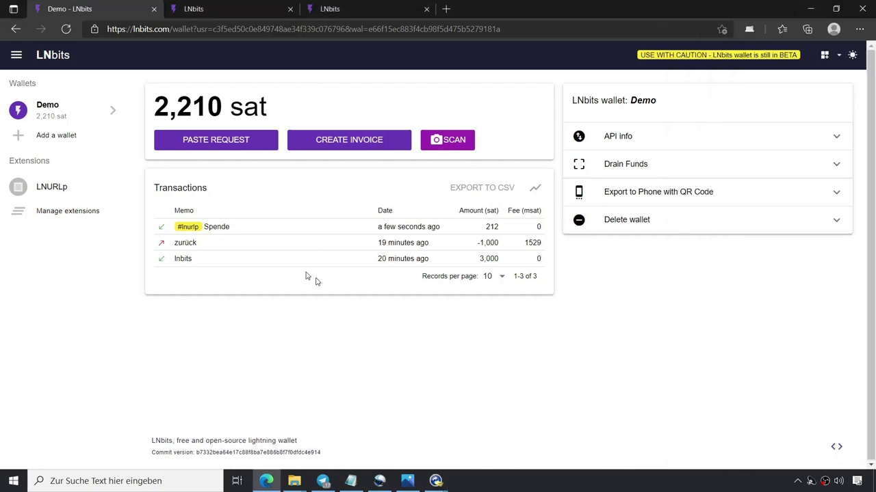
left_click(49, 214)
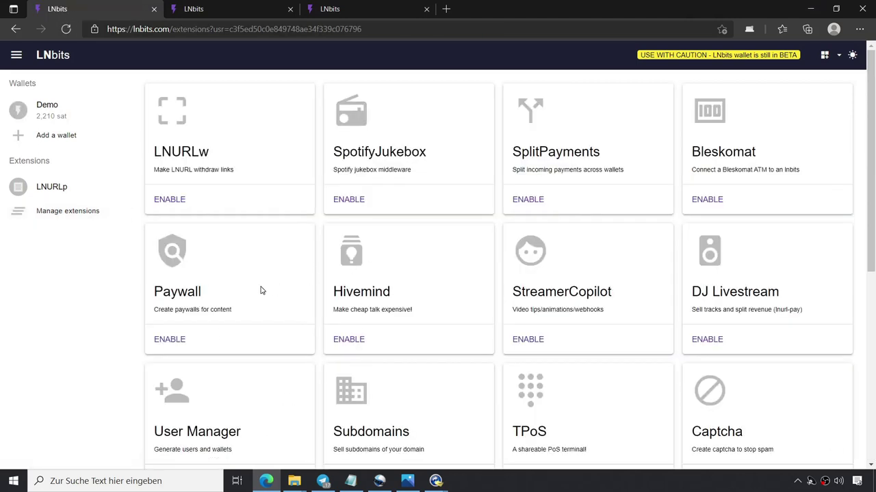
Enable the LNURLw extension, open it, and show its quick vouchers form.
left_click(170, 199)
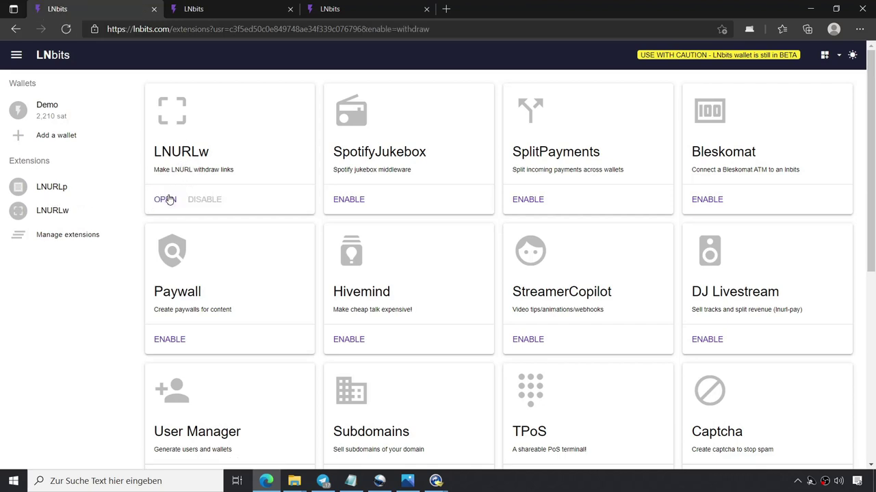
left_click(43, 213)
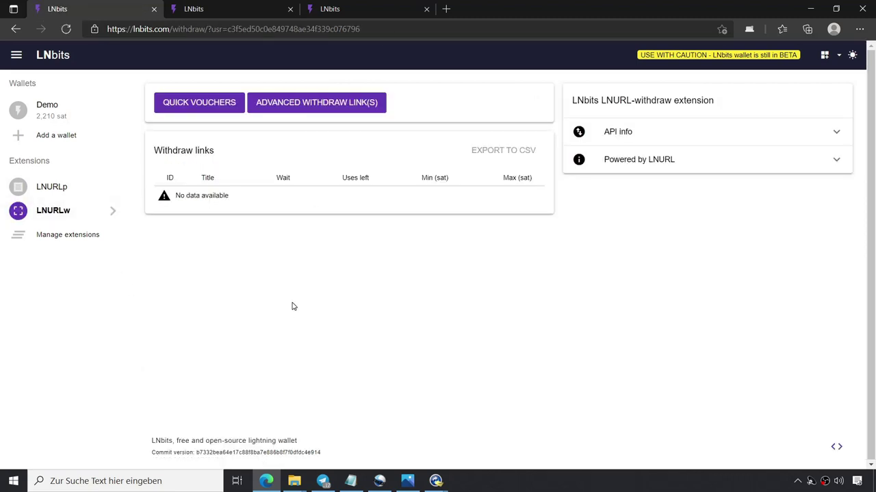
left_click(194, 104)
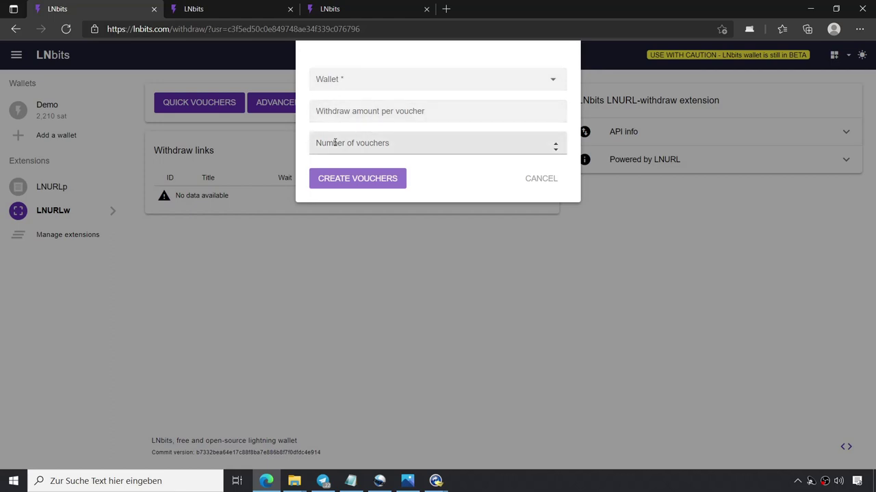
Start an advanced withdraw link funded by the Demo wallet titled 'Auszahlung'.
left_click(533, 179)
left_click(318, 101)
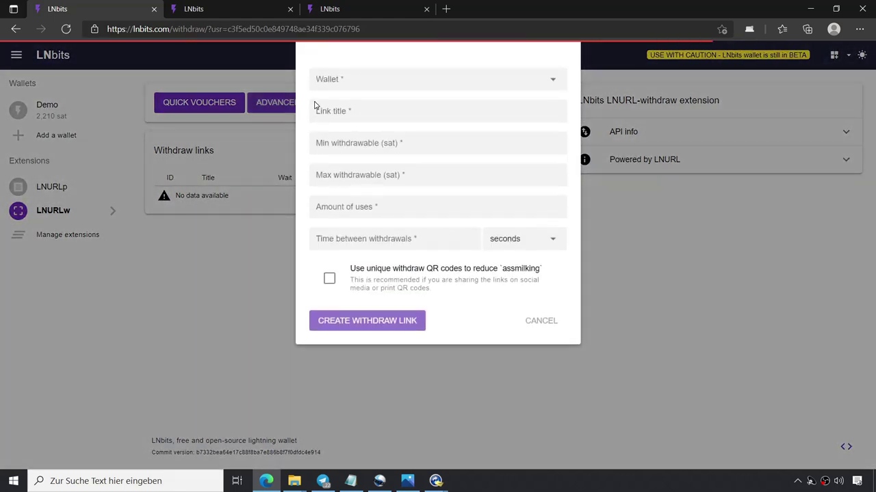
left_click(364, 82)
left_click(342, 100)
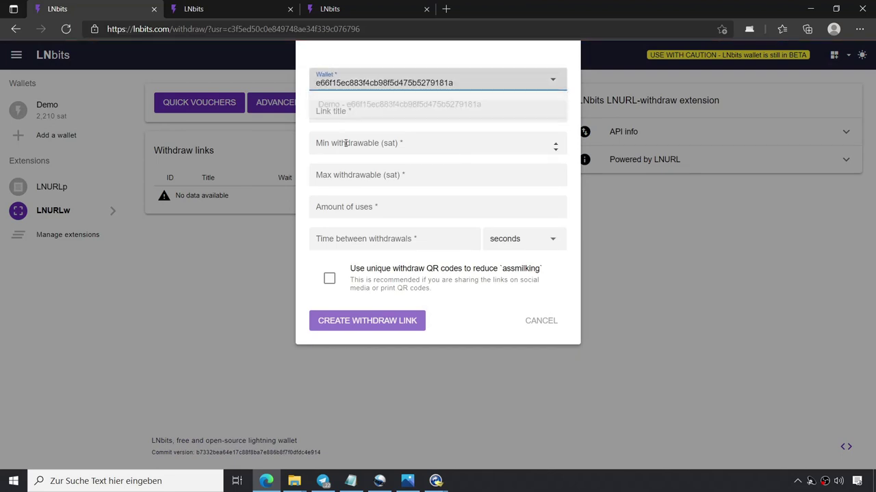
left_click(343, 109)
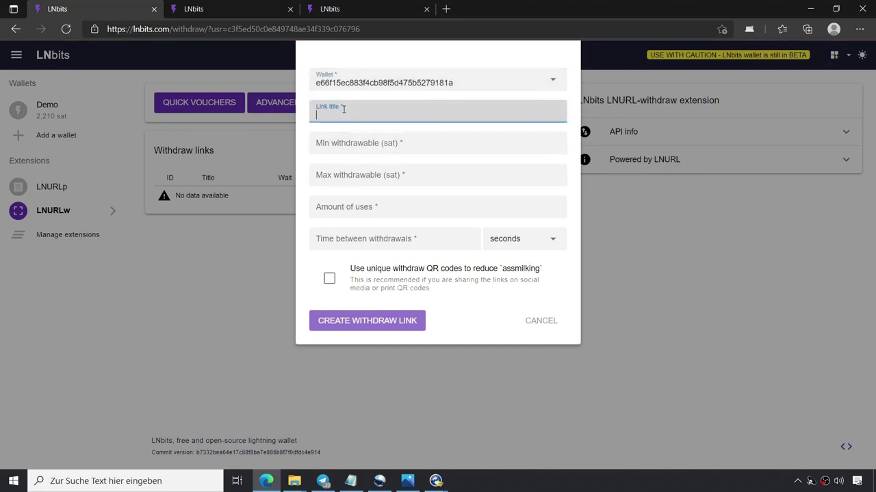
type("Auszahlung")
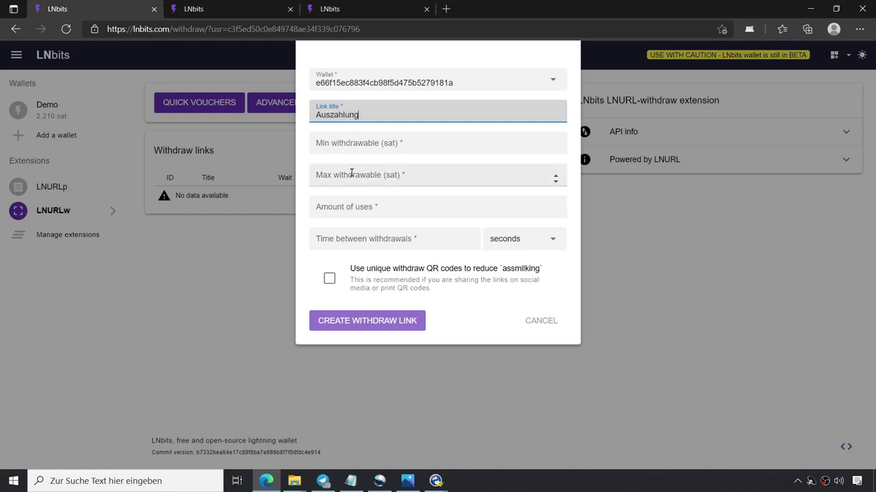
Set min 21 and max 210 sat, 2 uses and a 1-second wait, then create the link.
left_click(340, 144)
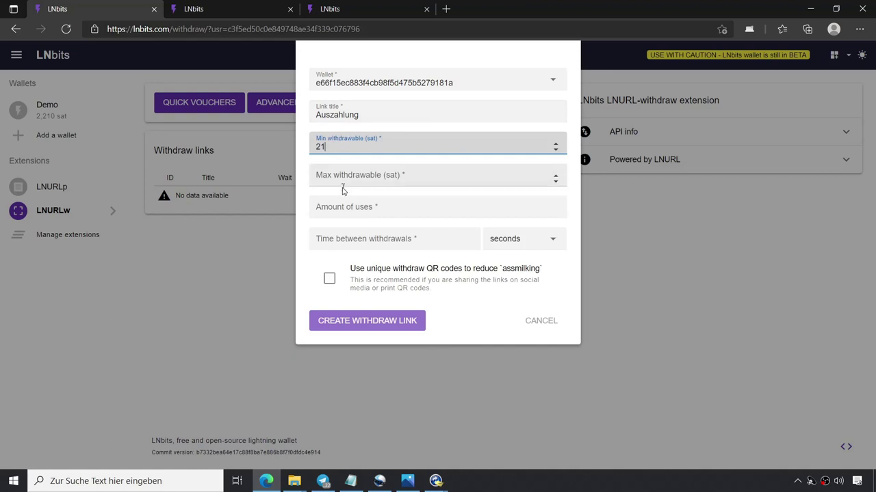
left_click(340, 175)
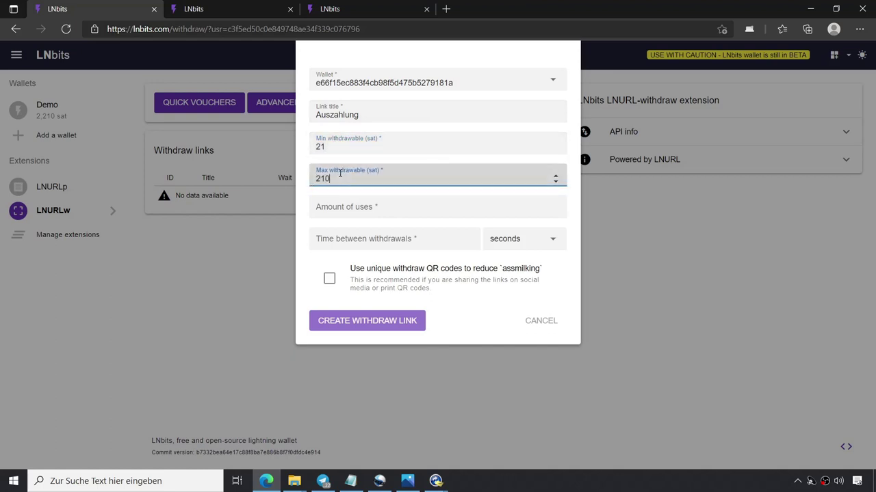
left_click(340, 203)
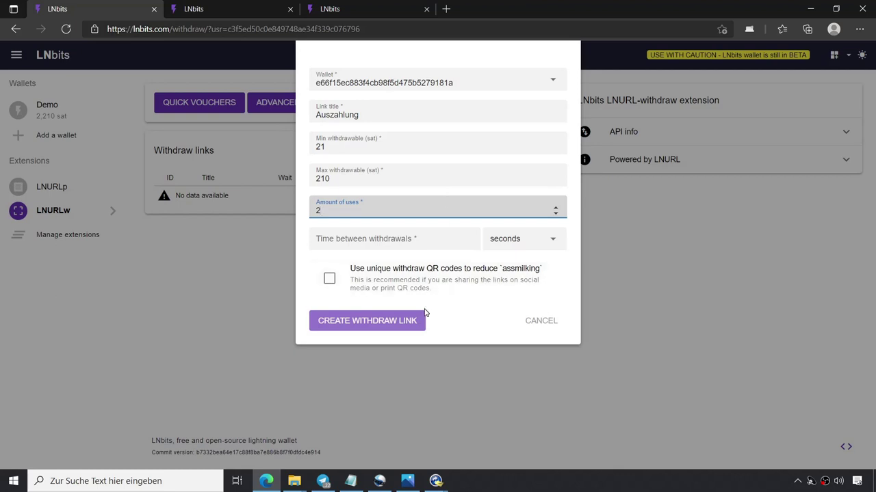
left_click(351, 318)
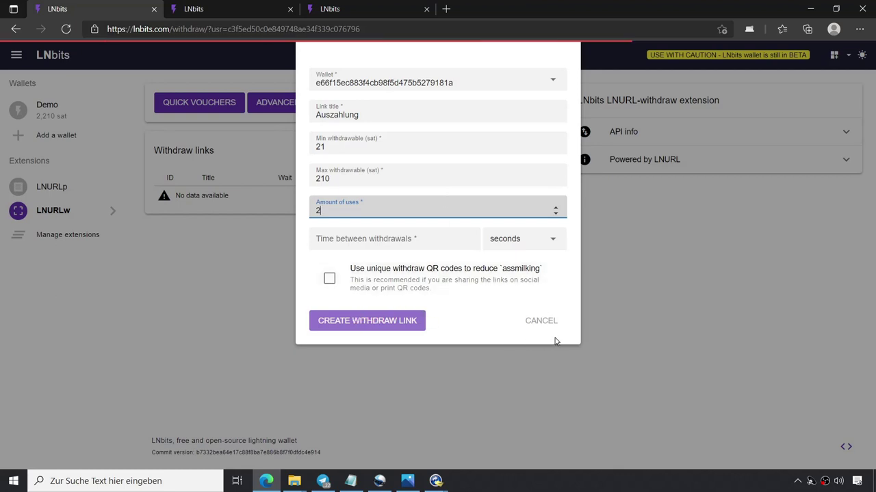
left_click(370, 325)
left_click(387, 237)
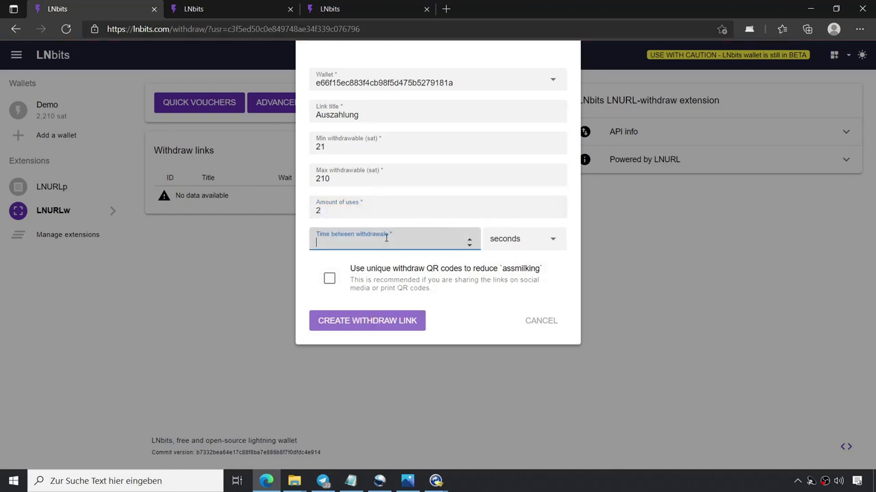
type("1")
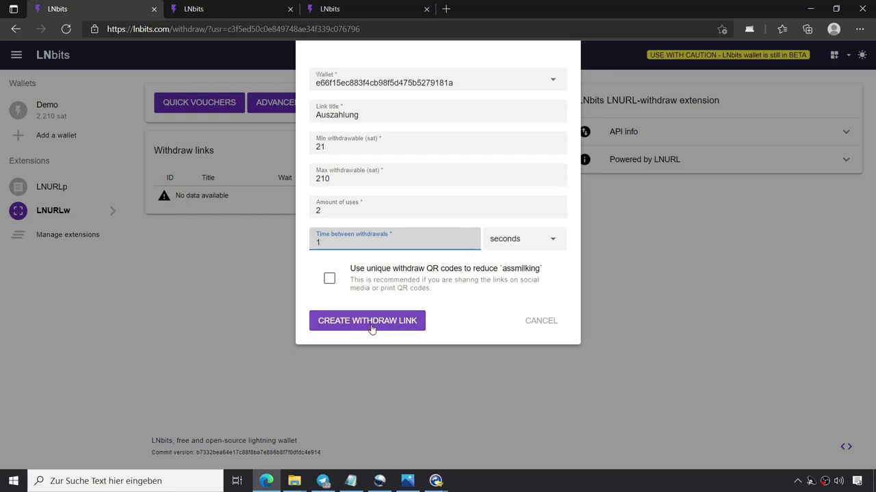
left_click(372, 328)
left_click(371, 327)
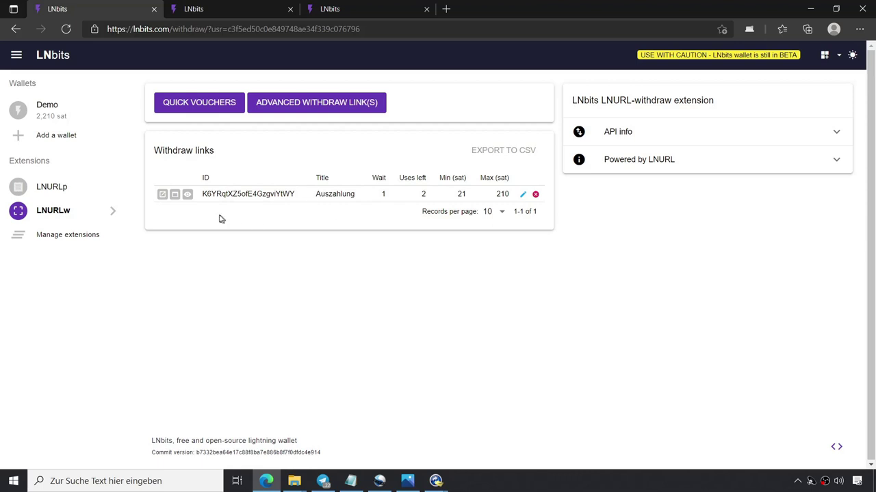
Preview the Auszahlung link's shareable page and QR image, then show its QR code and details.
left_click(162, 196)
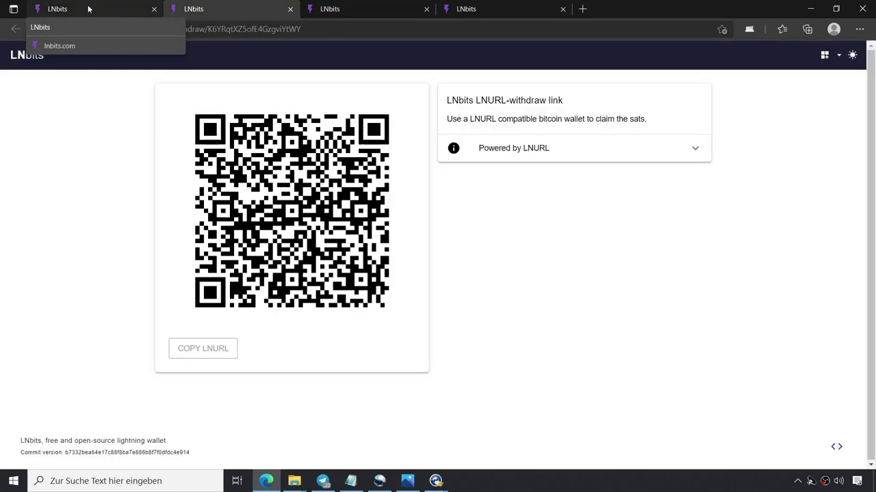
left_click(88, 9)
left_click(175, 197)
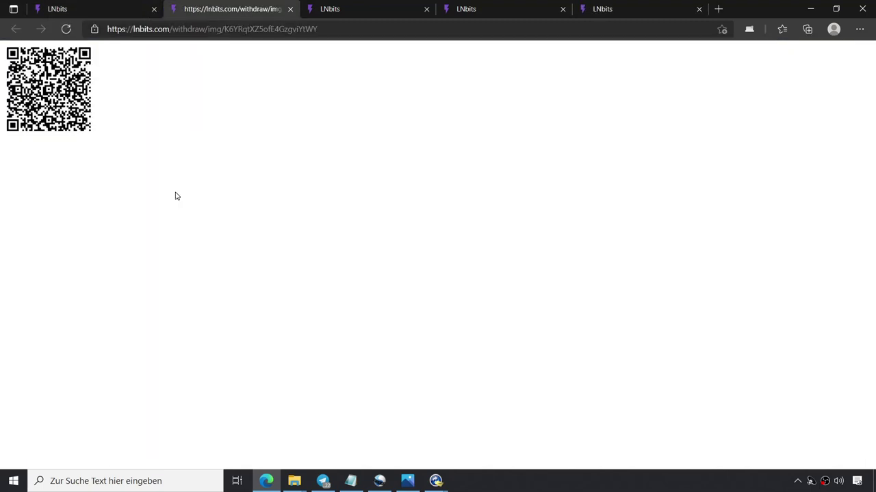
left_click(80, 9)
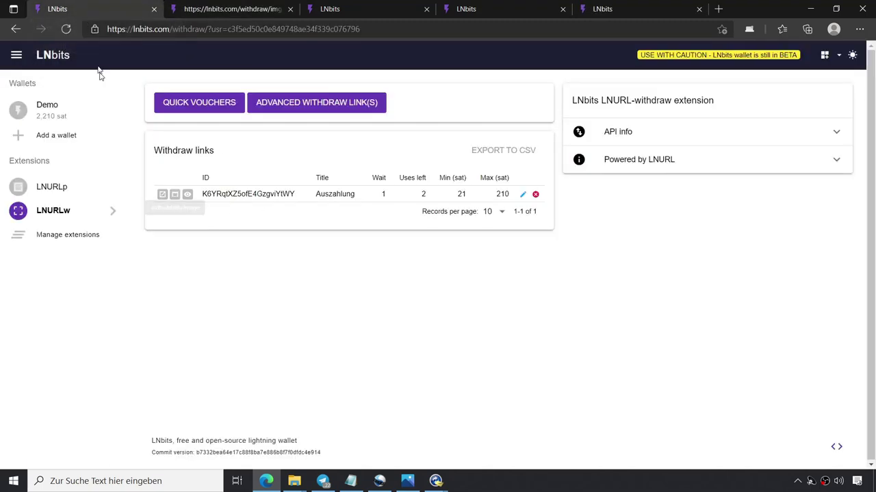
left_click(188, 195)
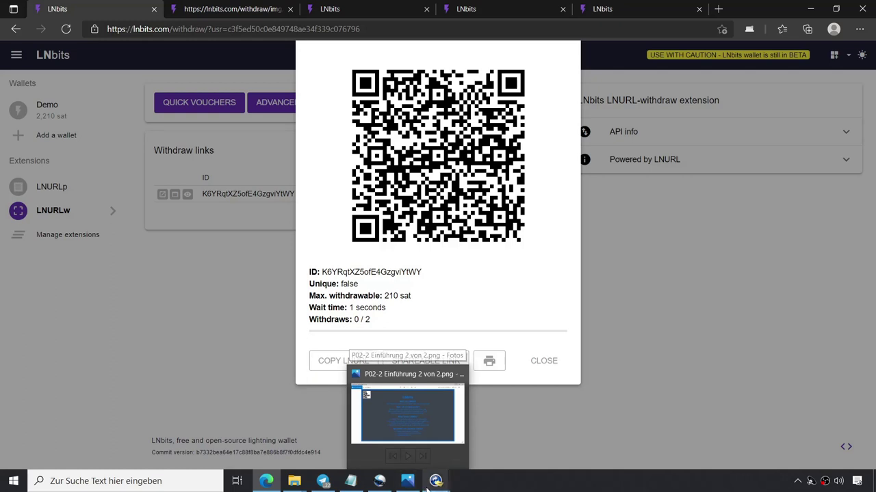
Withdraw 210 sat from the Auszahlung QR with the phone wallet, then close the QR dialog.
mouse_move(435, 481)
left_click(491, 428)
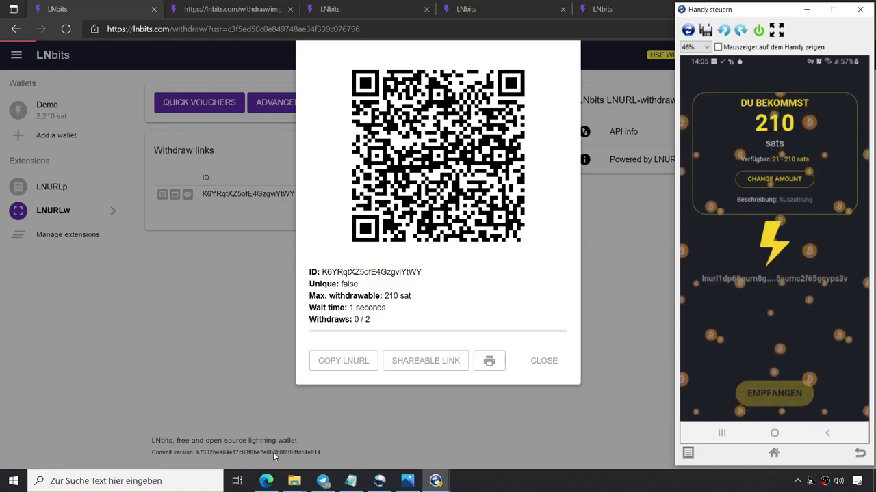
mouse_move(323, 481)
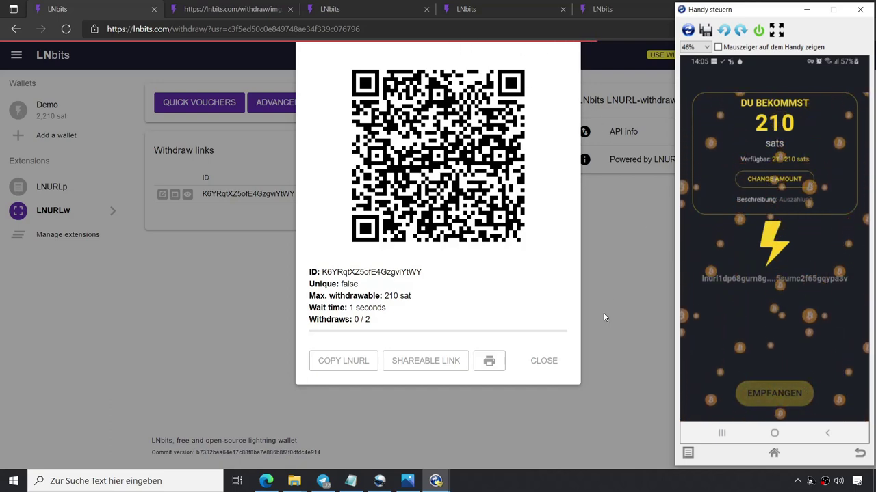
left_click(545, 362)
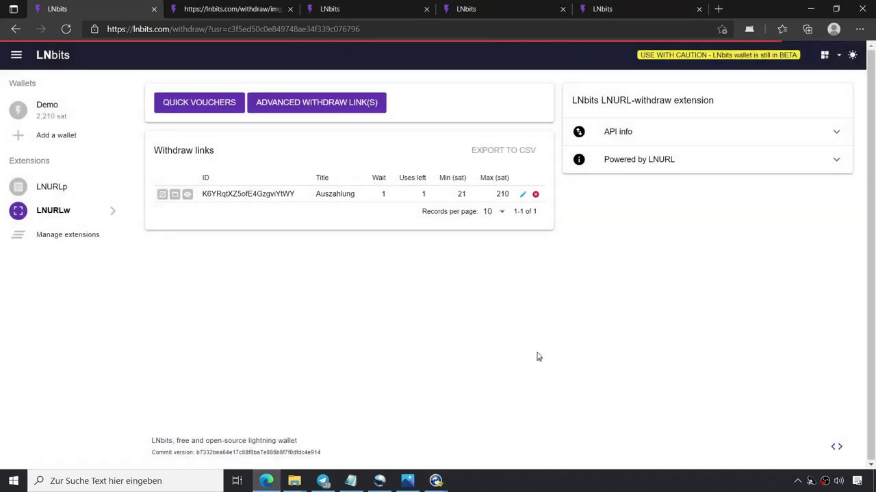
Confirm the Demo wallet now holds 2,000 sat and return to the LNURLw page.
mouse_move(436, 482)
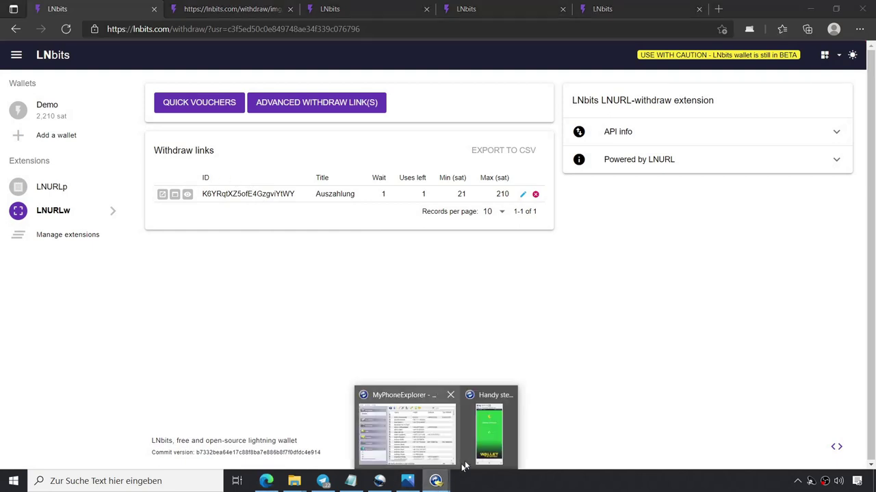
left_click(500, 421)
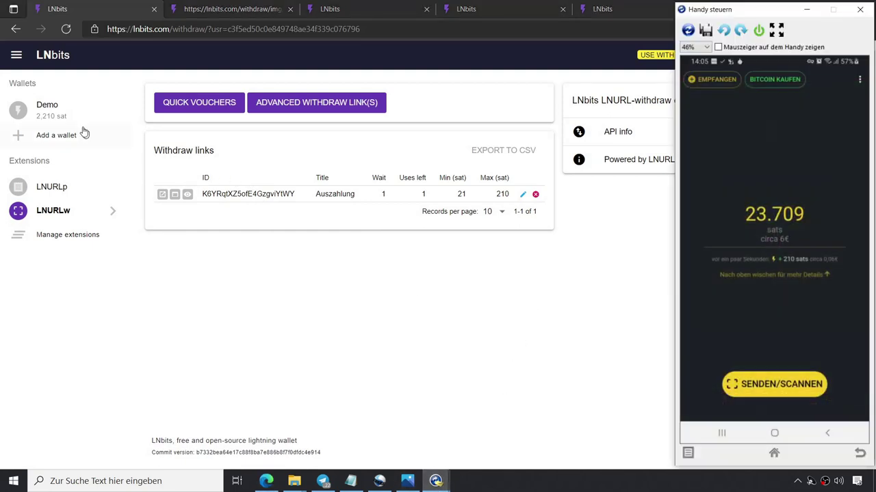
left_click(48, 108)
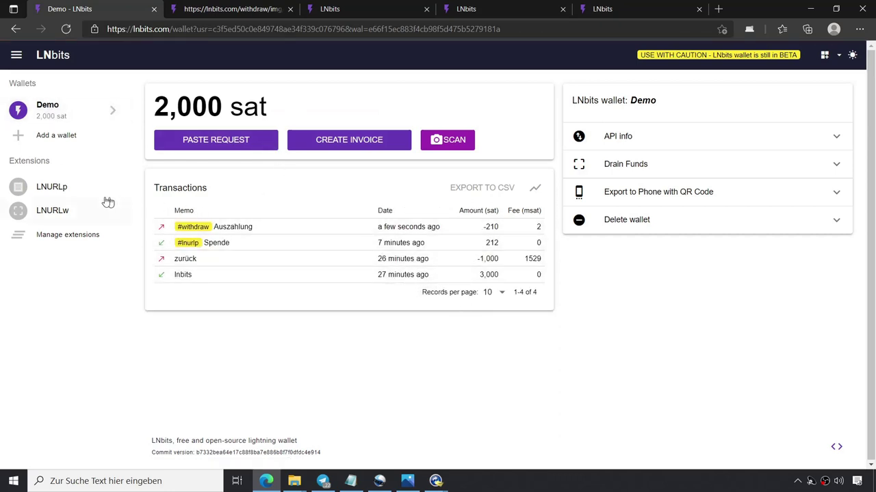
left_click(59, 214)
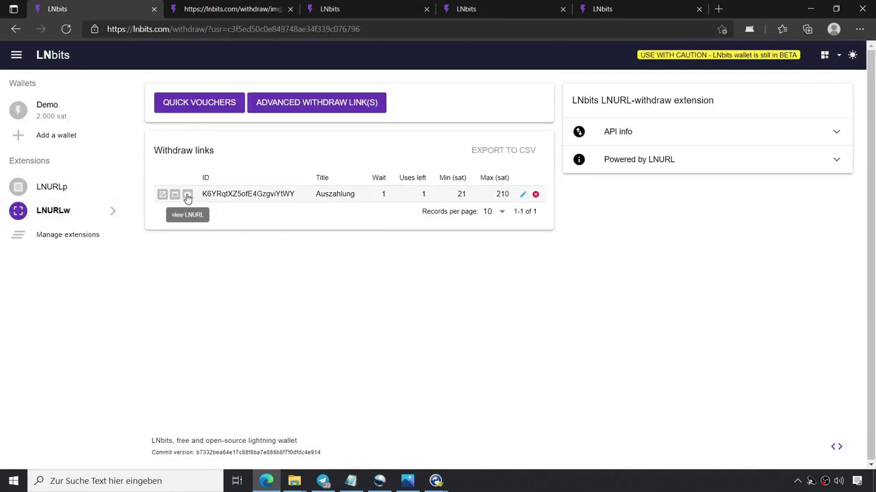
Reopen the Auszahlung link's QR dialog and copy its LNURL to the clipboard.
left_click(188, 196)
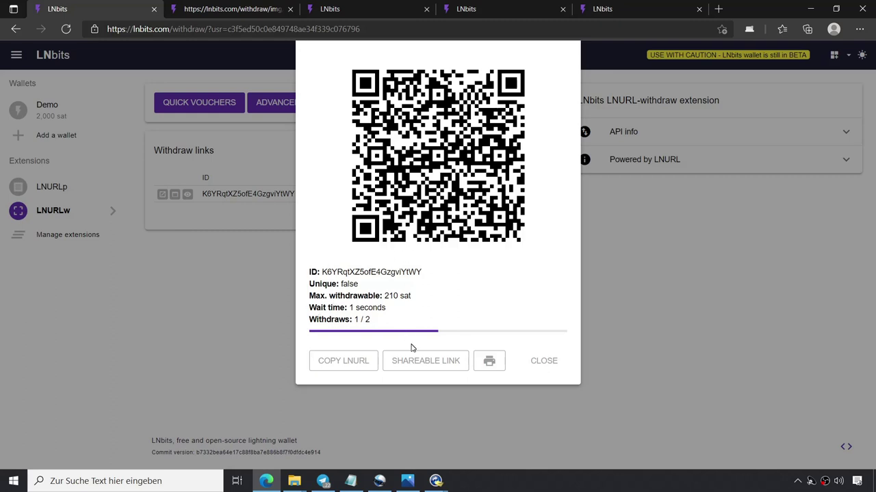
left_click(363, 363)
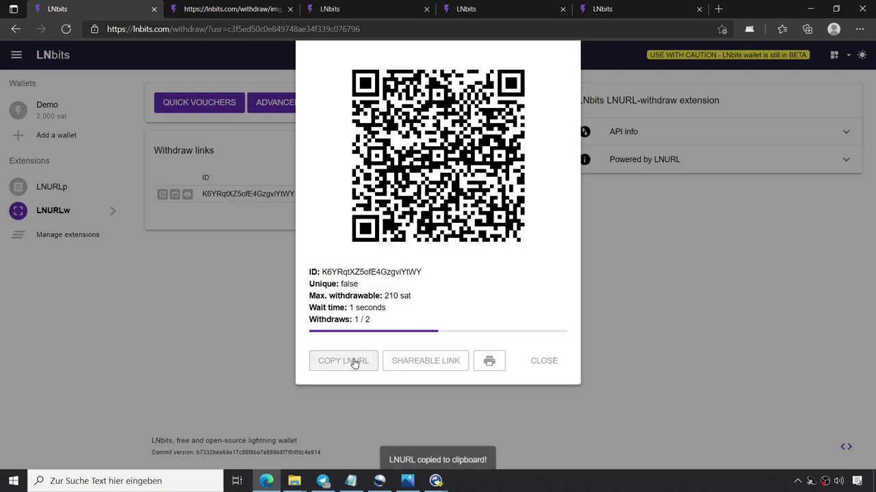
left_click(323, 481)
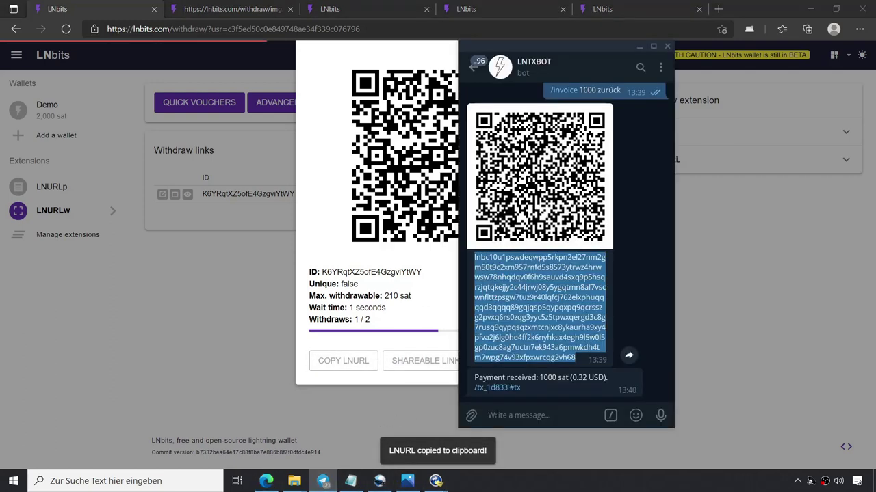
Send the copied LNURL to LNTXBOT so it claims 210 sat, then minimise Telegram.
left_click(486, 415)
key("ctrl+v")
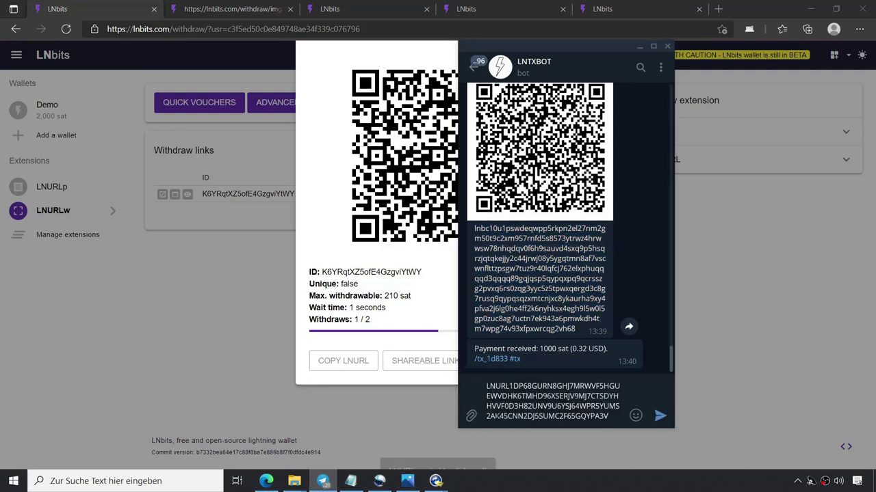
key("Return")
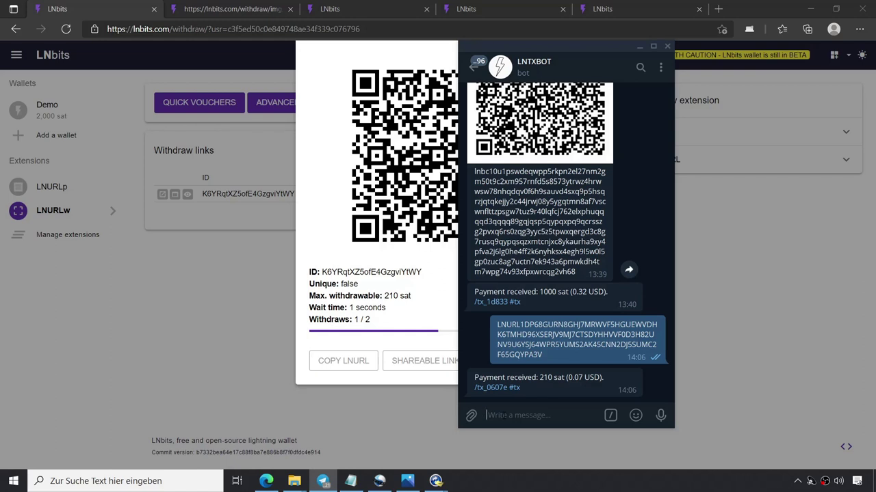
left_click(639, 46)
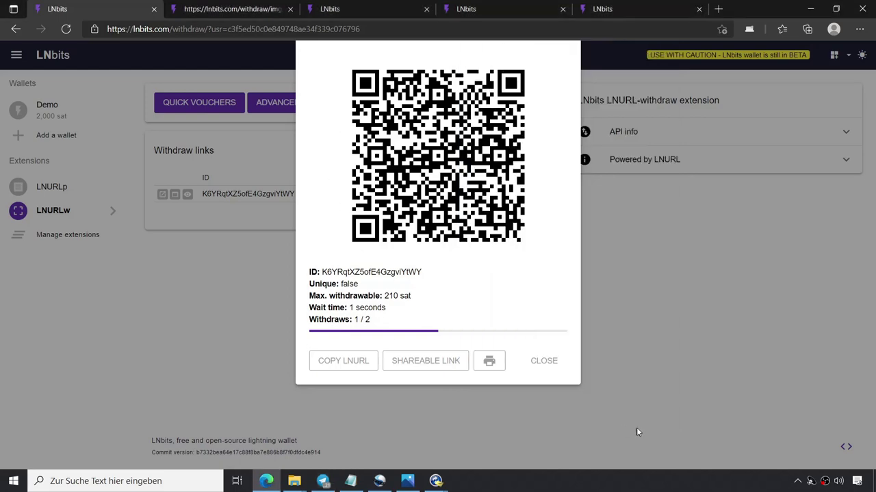
Close the QR dialog, confirm the Demo wallet at 1,790 sat, and open Manage extensions.
left_click(550, 364)
left_click(60, 117)
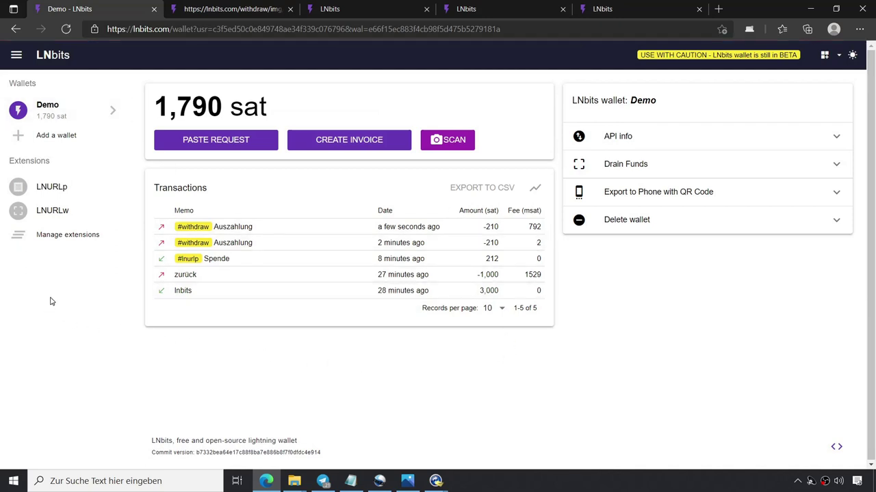
left_click(43, 236)
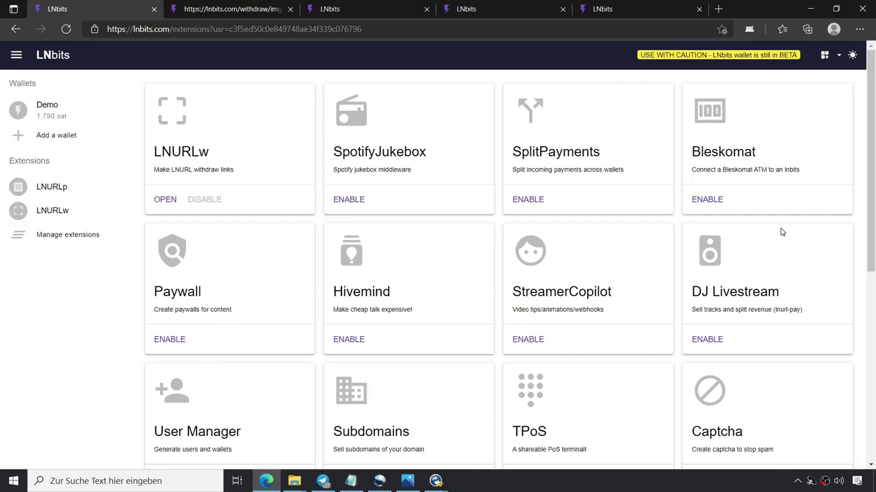
Enable the LndHub extension card and open its page for the Demo wallet.
left_click_drag(873, 155, 873, 192)
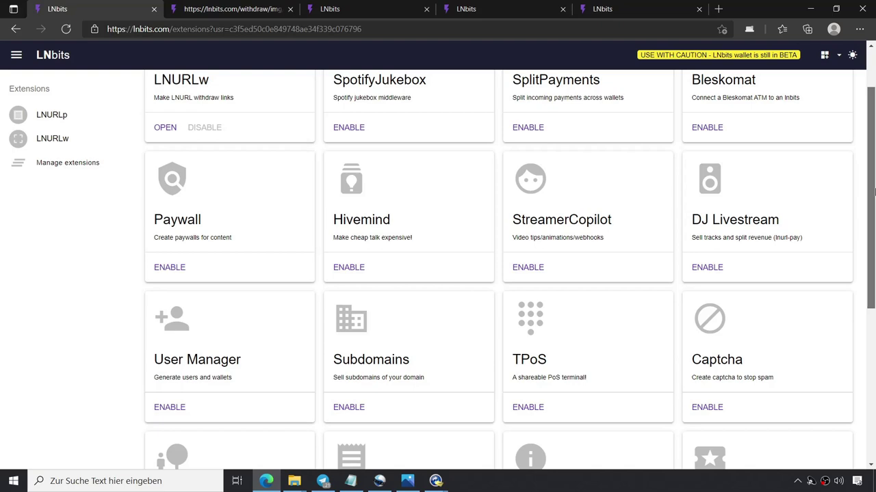
left_click_drag(873, 192, 873, 238)
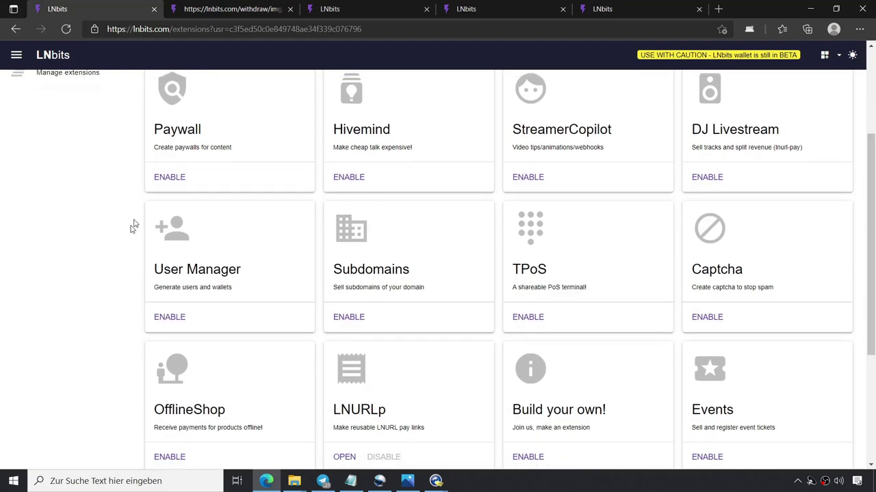
scroll(27, 228, "up", 3)
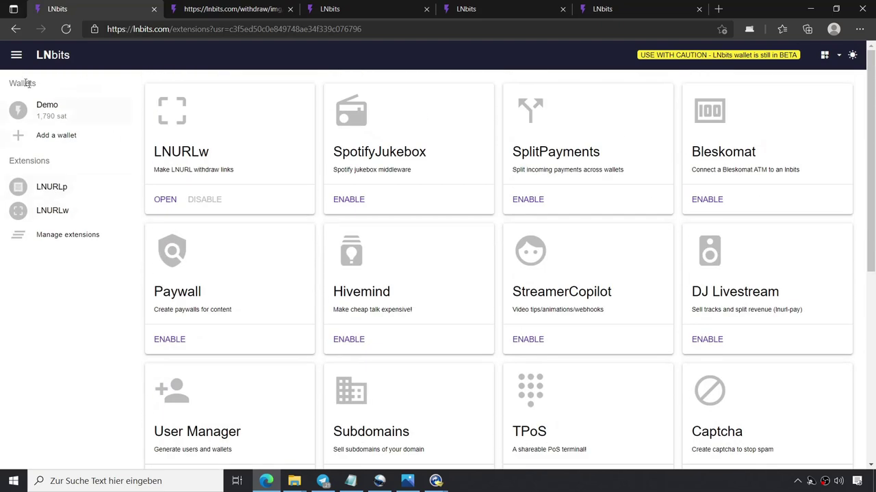
scroll(62, 318, "down", 5)
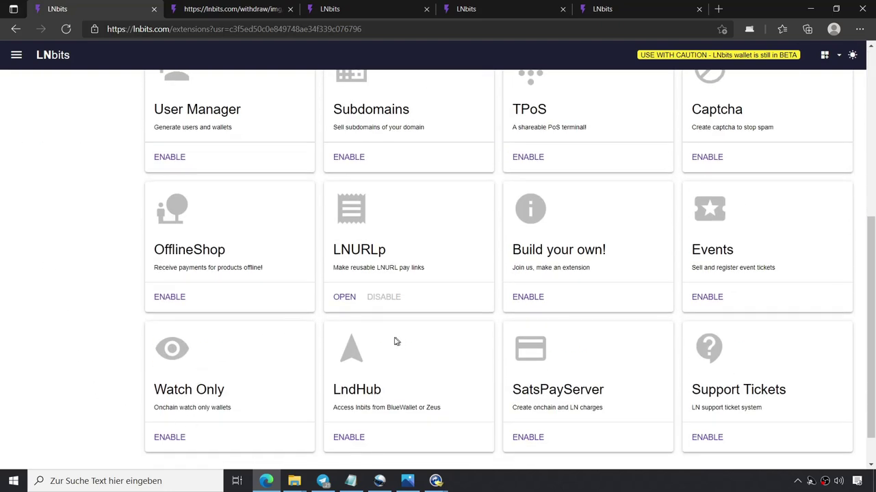
left_click(349, 439)
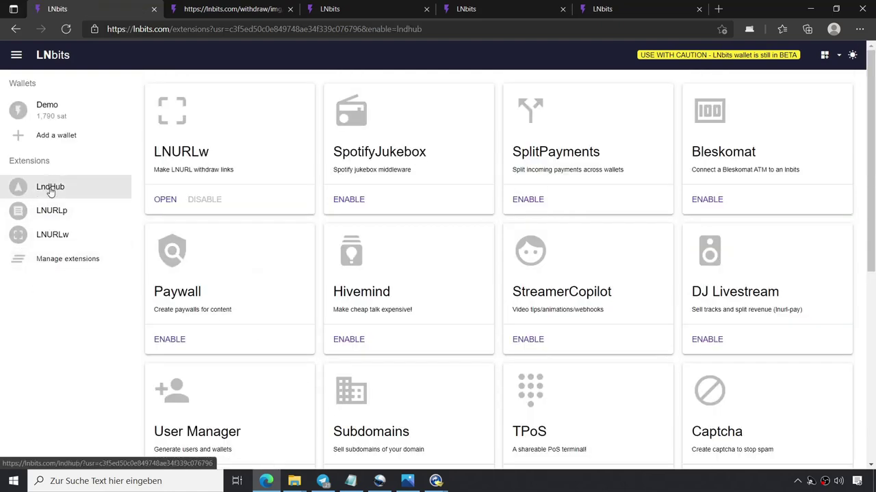
left_click(50, 188)
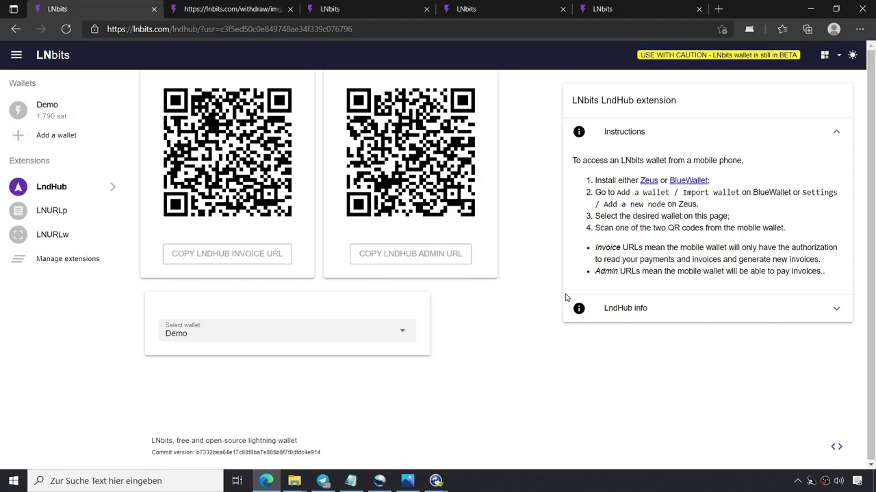
Import the Demo wallet into BlueWallet via its QR and open the 1,789-sat Lightning wallet.
mouse_move(437, 481)
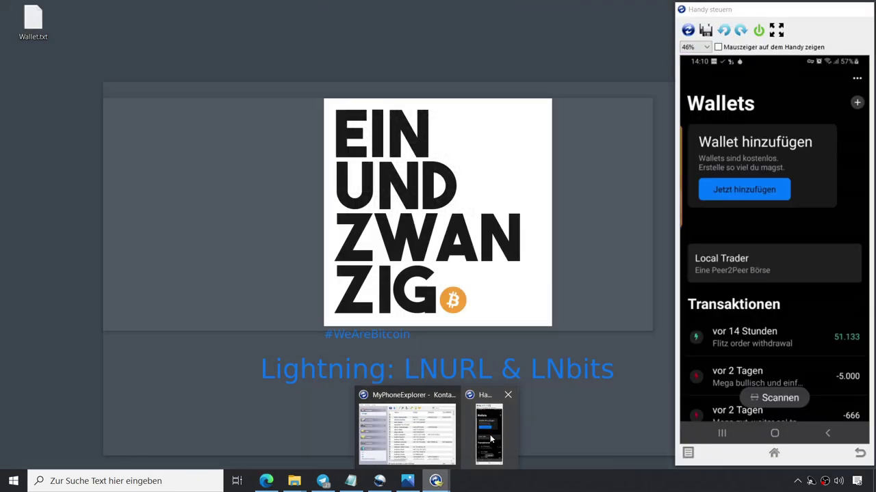
left_click(490, 439)
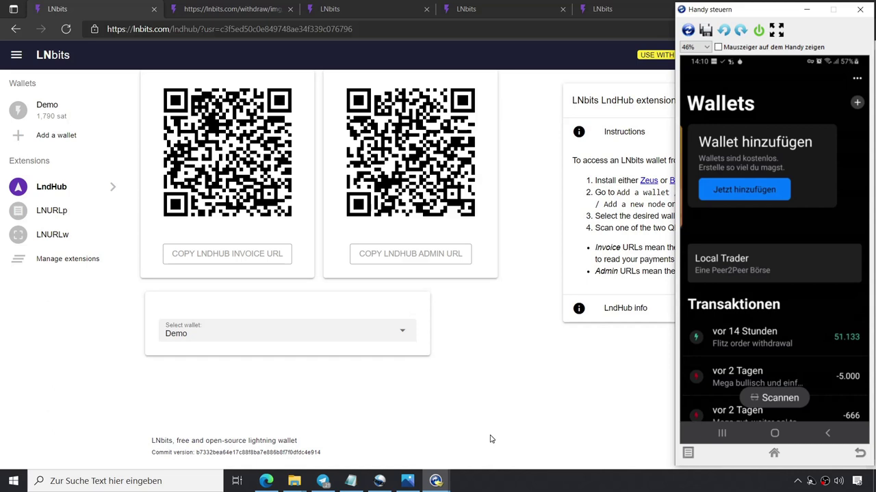
left_click(755, 191)
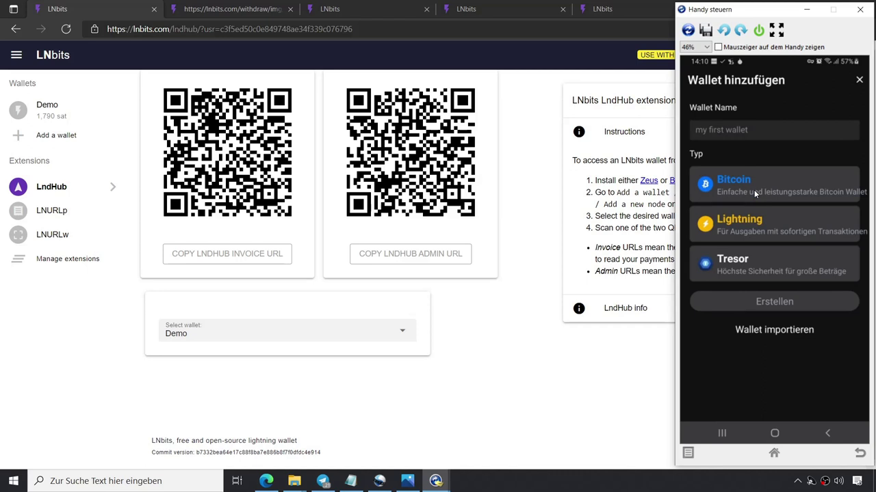
left_click(774, 329)
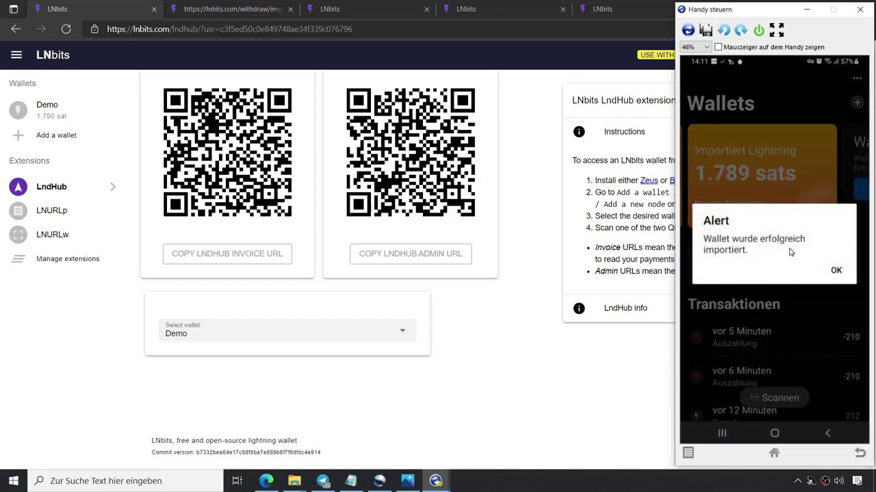
left_click(837, 272)
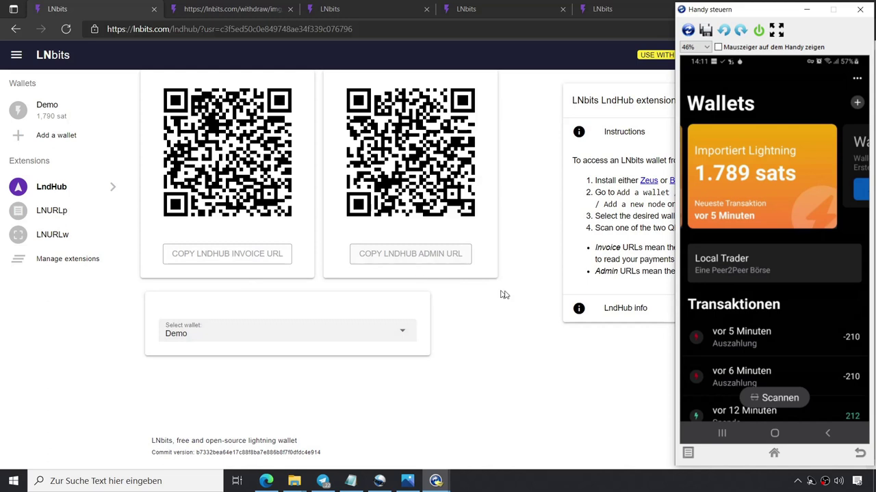
left_click(757, 186)
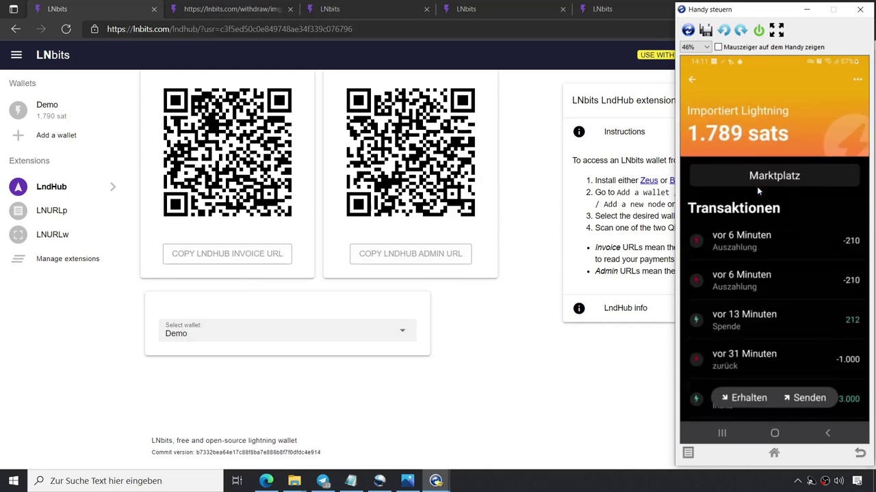
left_click(745, 396)
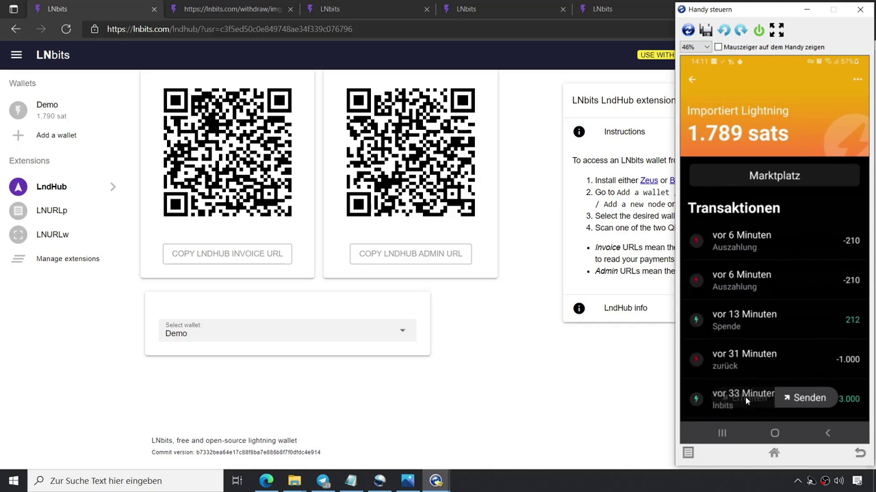
Enter 123 sats as the amount and create the Lightning invoice in BlueWallet.
left_click(761, 127)
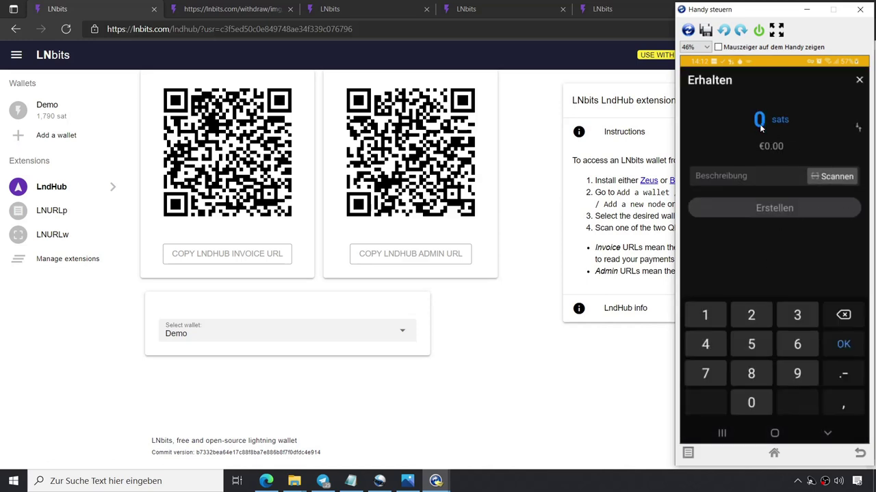
type("111")
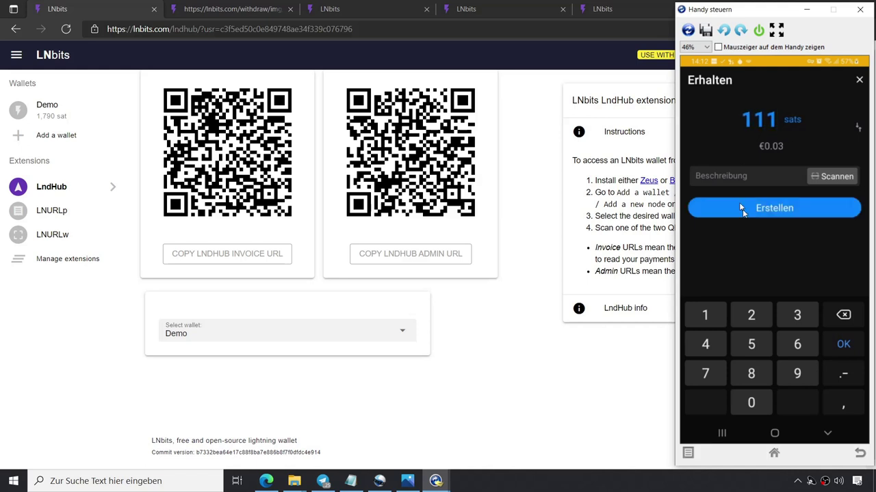
left_click(774, 207)
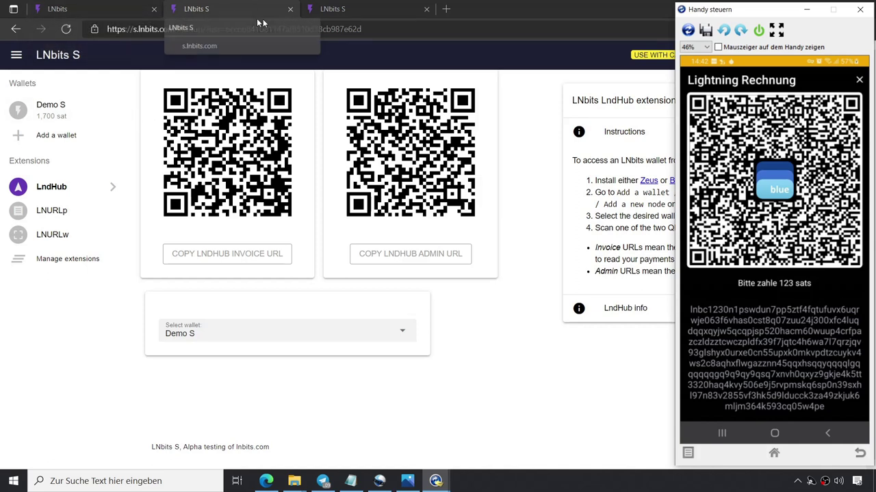
Switch between the LNbits S tabs back to the Demo S LndHub page showing 1,700 sat.
left_click(359, 9)
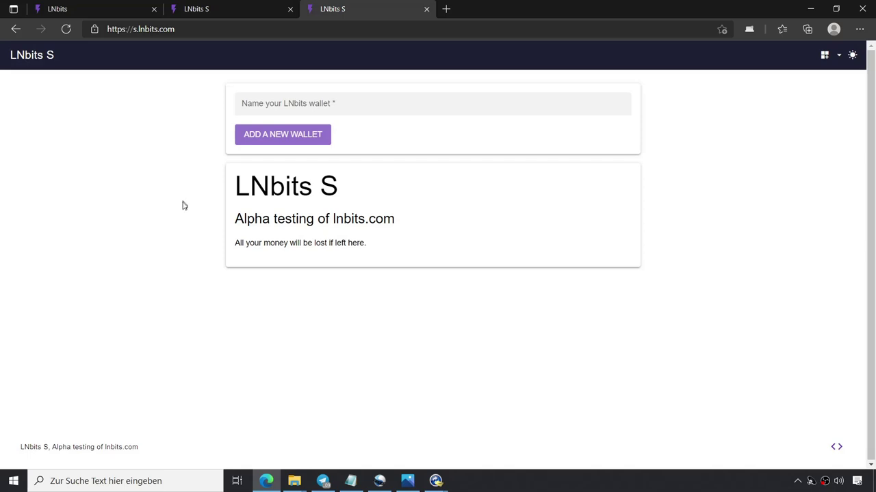
left_click(219, 6)
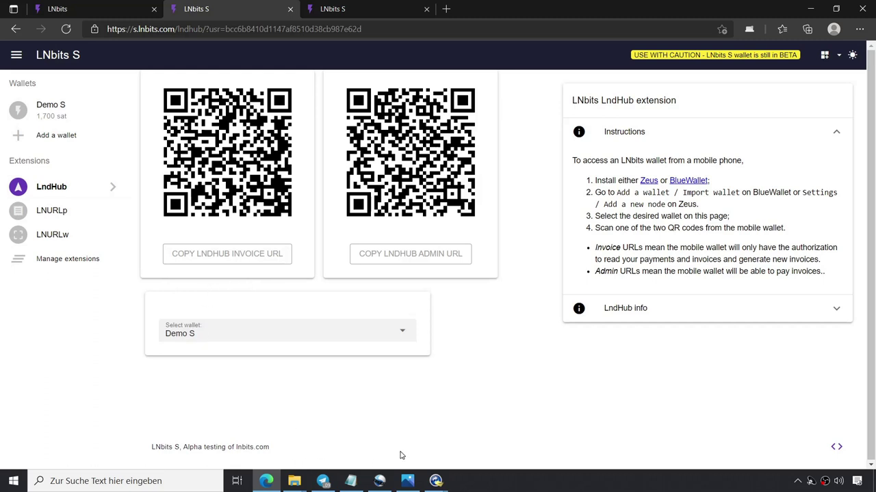
Copy the 123-sat invoice from the phone and have LNTXBOT pay it in Telegram.
mouse_move(436, 481)
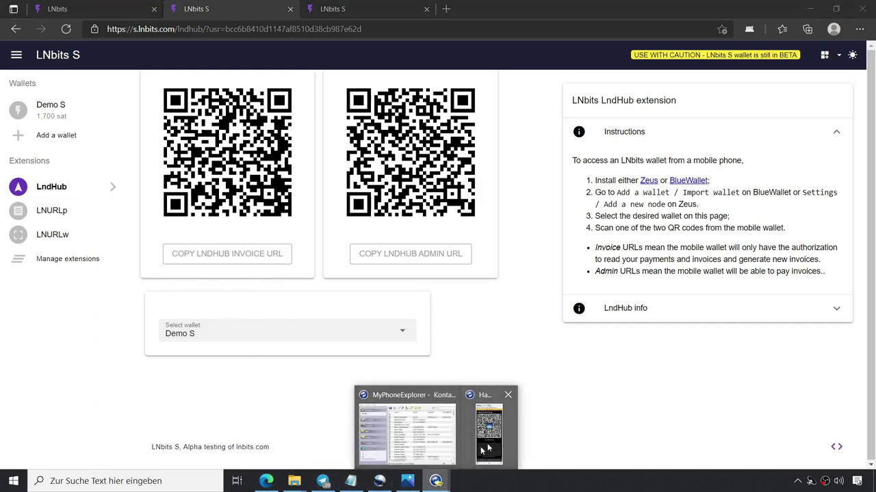
left_click(503, 440)
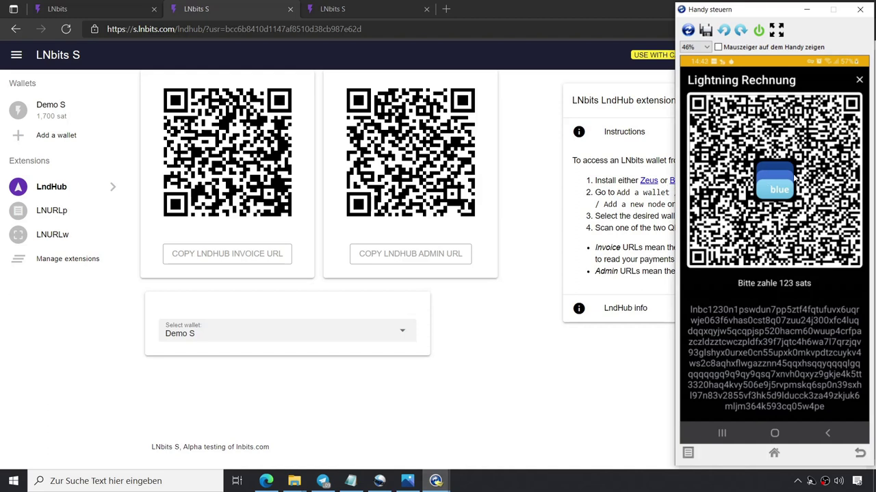
left_click(740, 335)
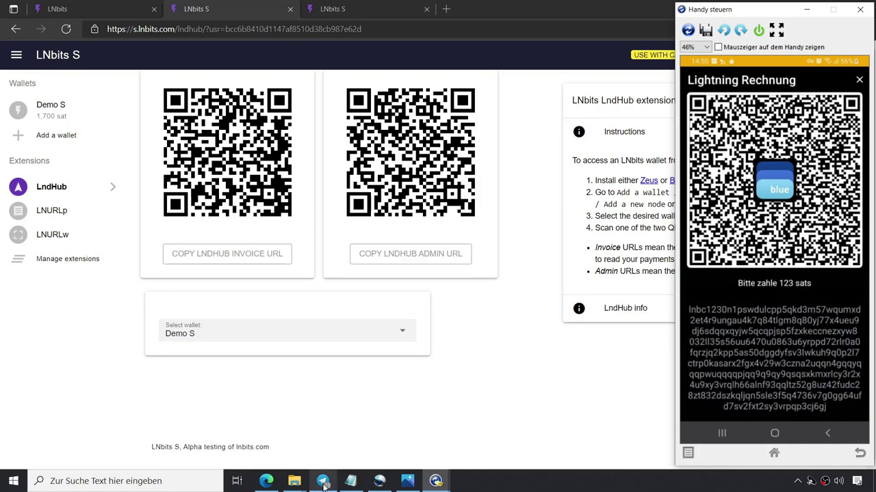
key("alt+Tab")
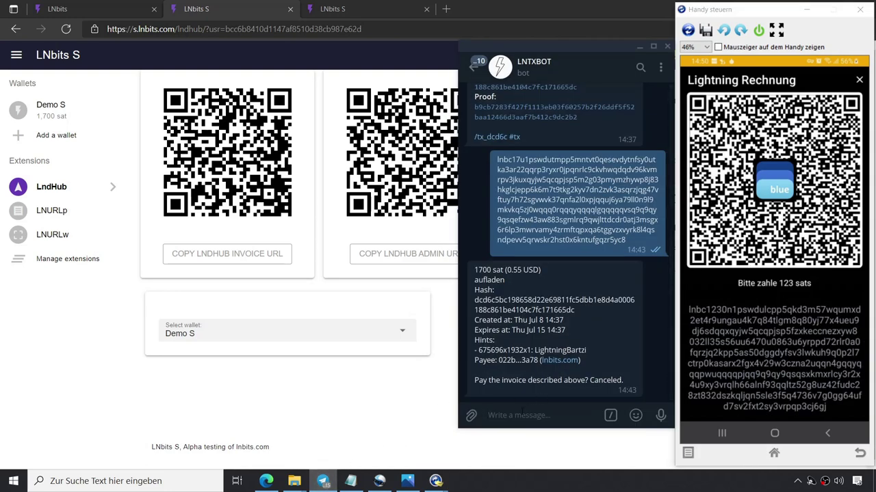
type("lnbc1230n1pswdulcpp5qkd3m57wqumxd2et4r9ungau4k7q84tlgm8q80yj77x4ueu9dj6sdqqxqyjw5qcqpjsp5fzkeccnezxyw8032ll35s56uu6470u0863u6yrppd72rlr0a0fqrzjq2kpp5as50dggdyfsv3lwkuh9q0p2l7ctrp0kasarx2fgx4v29w3czna2uqqn4gqqyqqqpwuqqqqpjqq9q9qy9qsqsxkmxrlcy3r2x4u9xy3vrqlh66alnf93qqltz52g8uz42fudc28zt832dszkqljqn5sle3f5q4736v7g0gg64ufd7sv2fxt2sy3vrpqp3cj6gj")
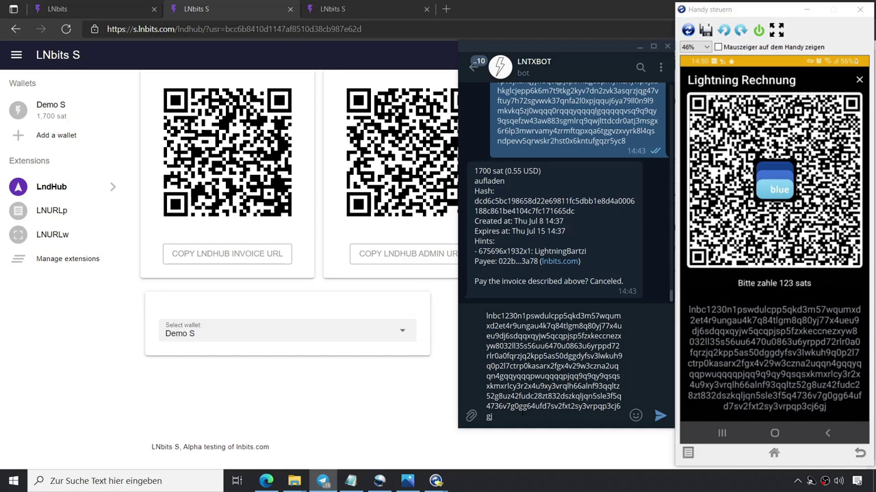
key("Return")
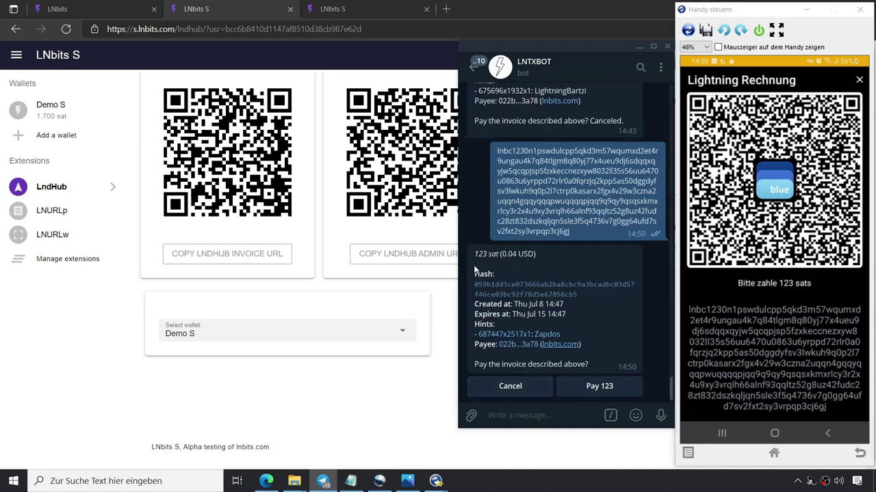
left_click(603, 388)
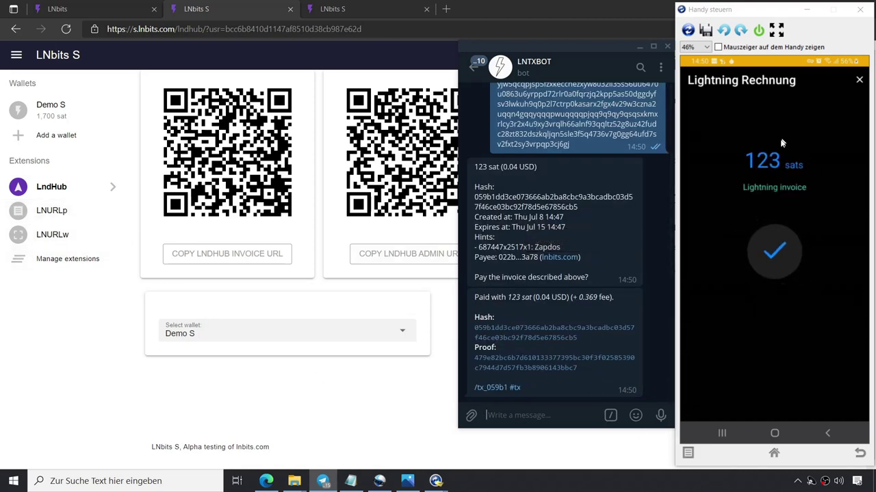
Check the Demo S wallet's 1,823 sat balance, then browse the extensions catalogue.
left_click(50, 106)
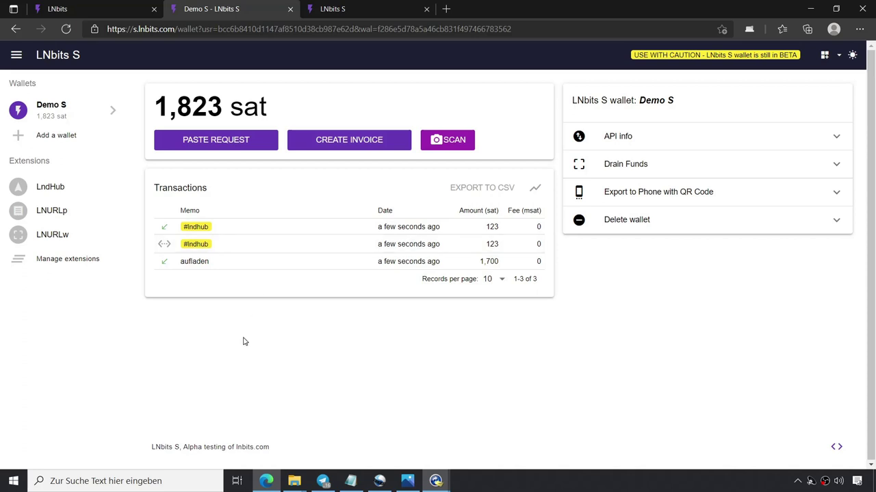
left_click(55, 263)
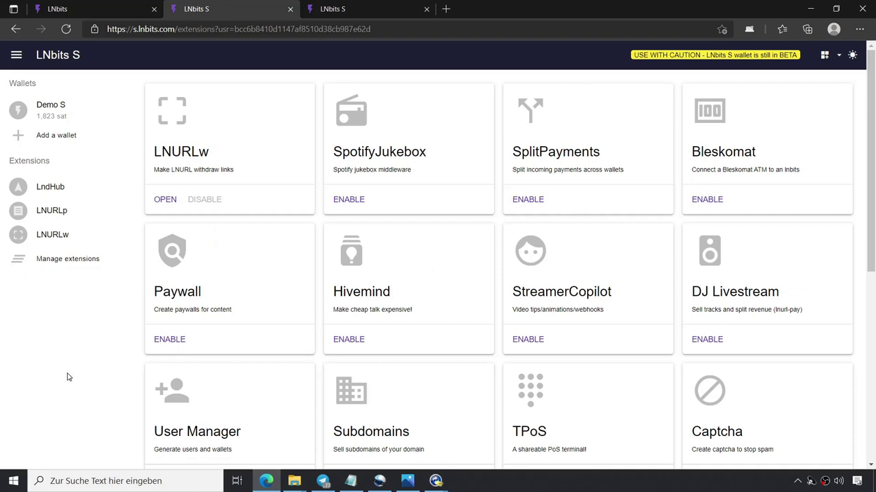
Enable the Paywall extension and start a new paywall on the Demo S wallet in a fresh browser tab.
left_click(179, 342)
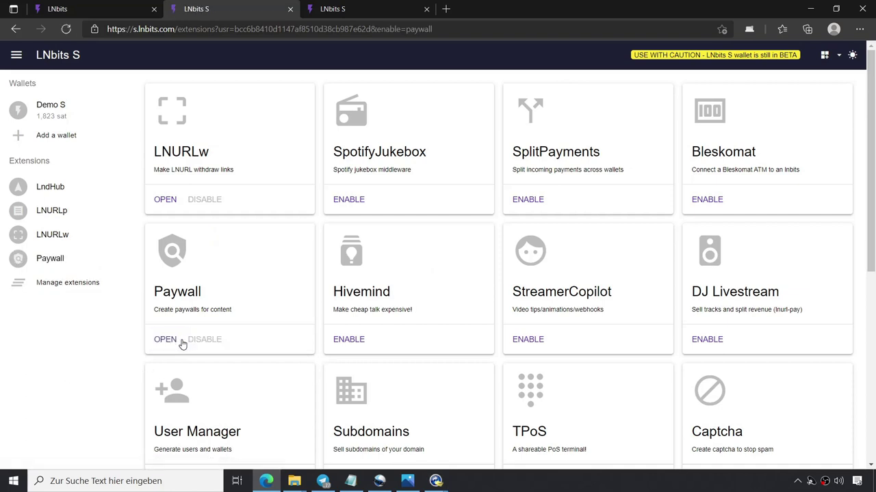
left_click(48, 260)
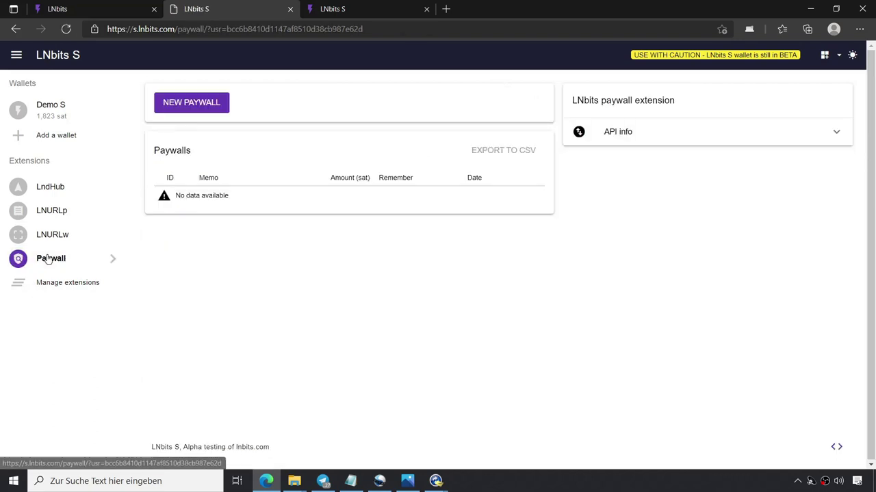
left_click(199, 104)
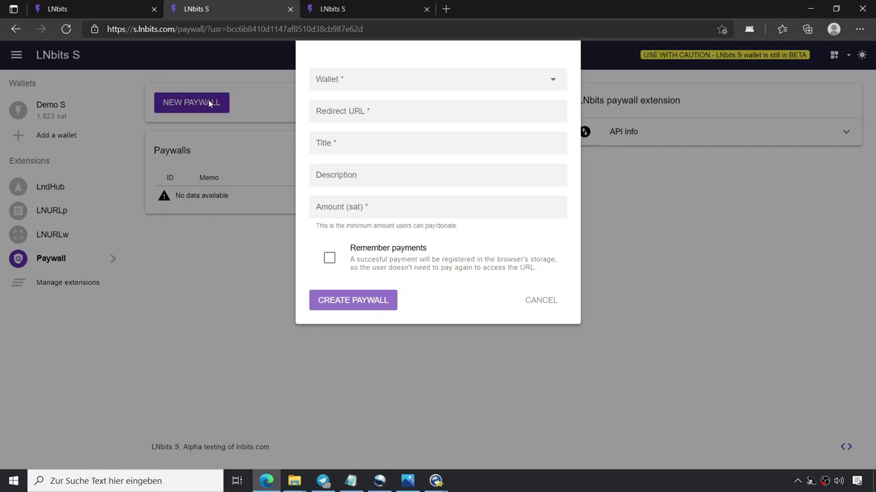
left_click(357, 83)
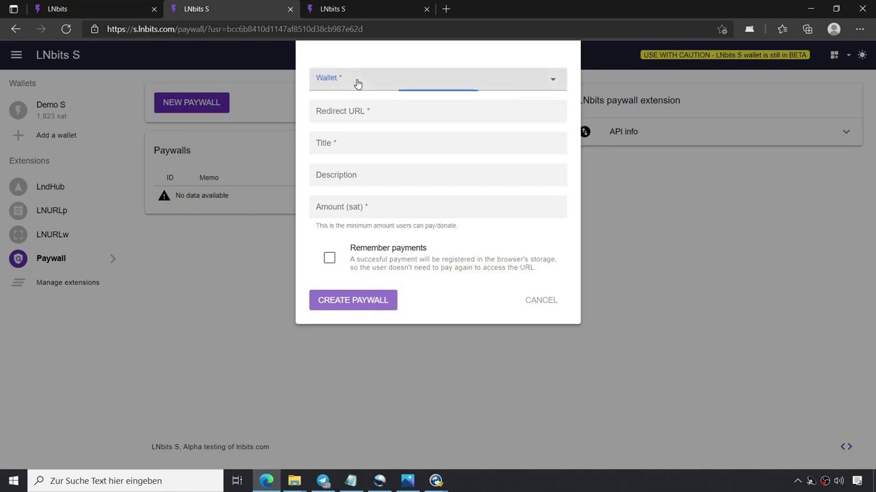
left_click(369, 103)
left_click(370, 108)
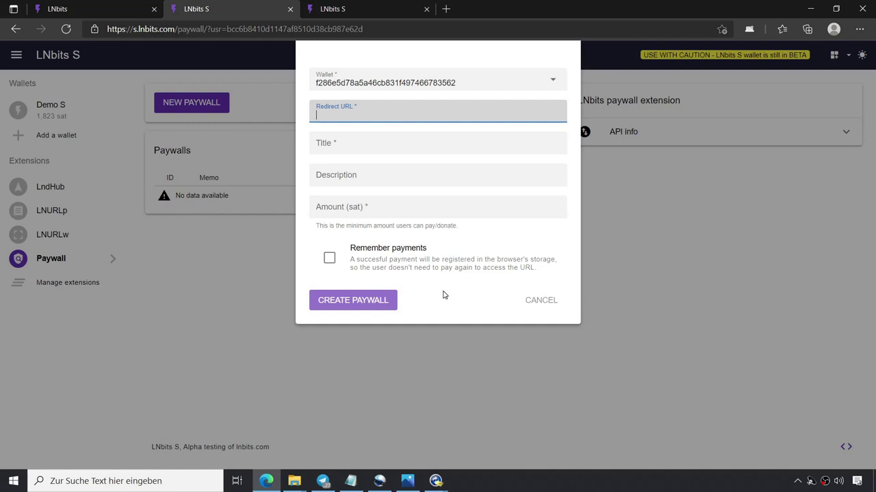
key("ctrl+t")
Google 'einundzwanzig', open the einundzwanzig.space podcast site and copy its address.
left_click(357, 31)
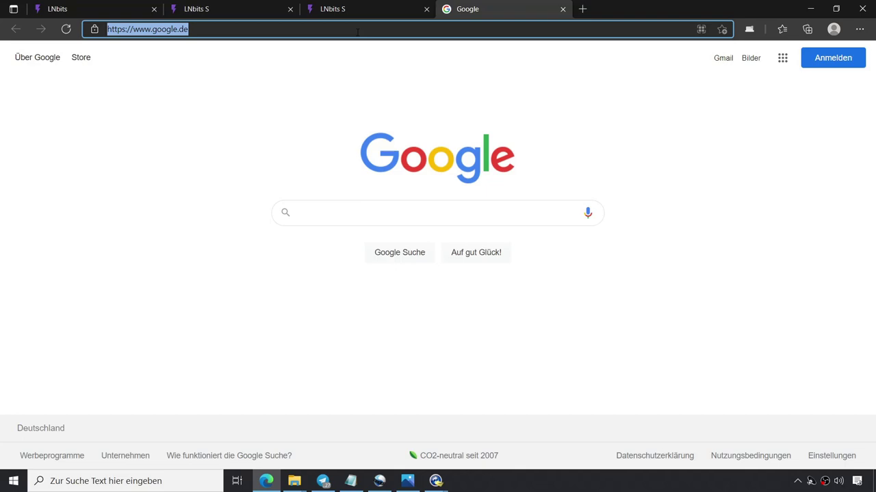
type("einundz")
key("Return")
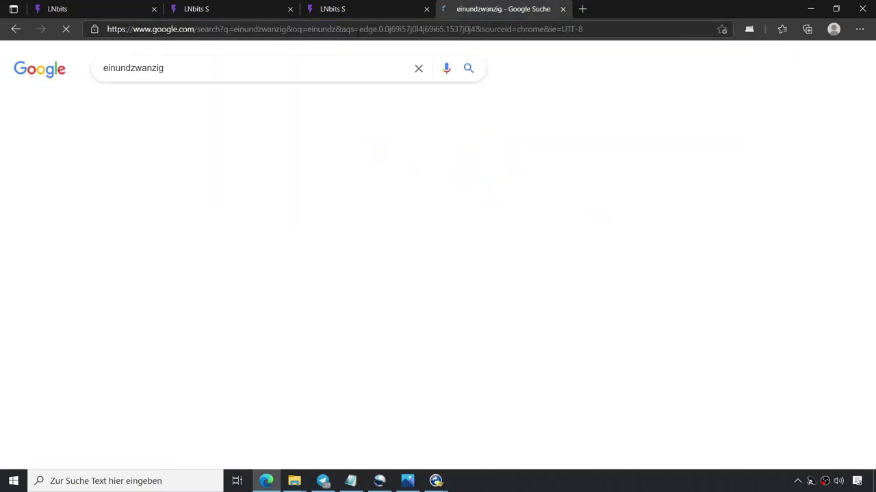
left_click(176, 167)
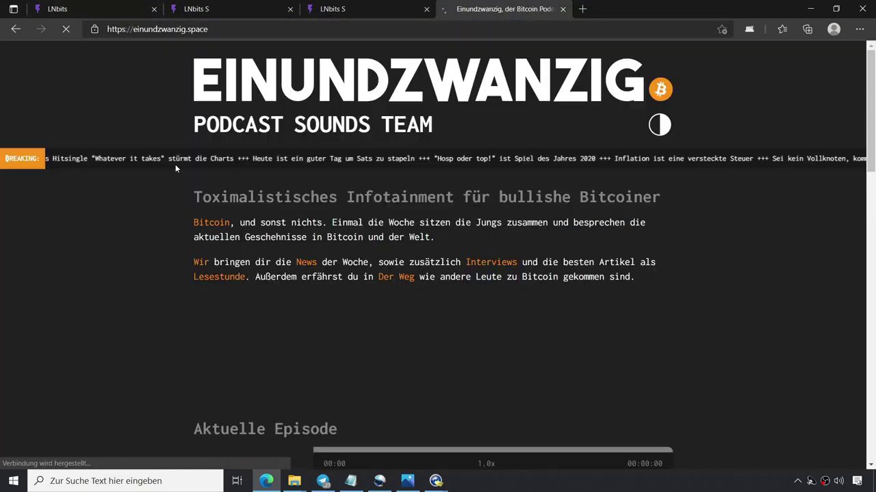
left_click(185, 34)
key("ctrl+c")
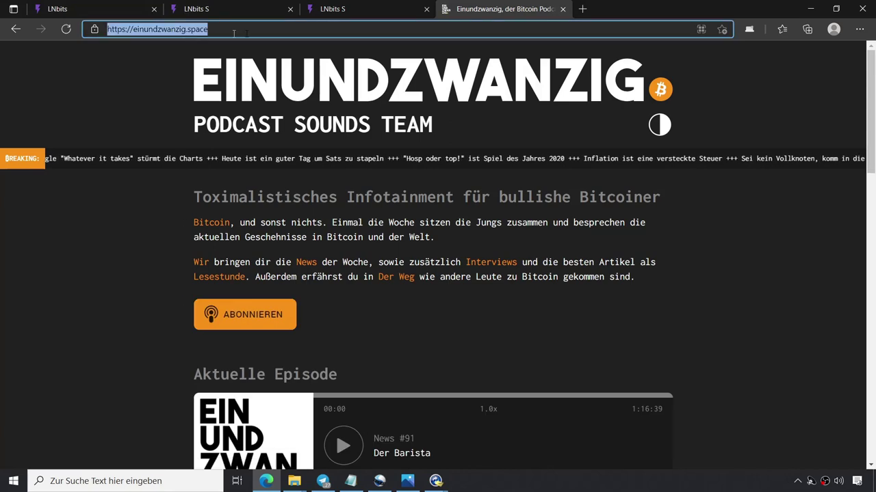
left_click(362, 12)
Paste einundzwanzig.space as the paywall's redirect URL and title it Einundzwanzig.
left_click(235, 7)
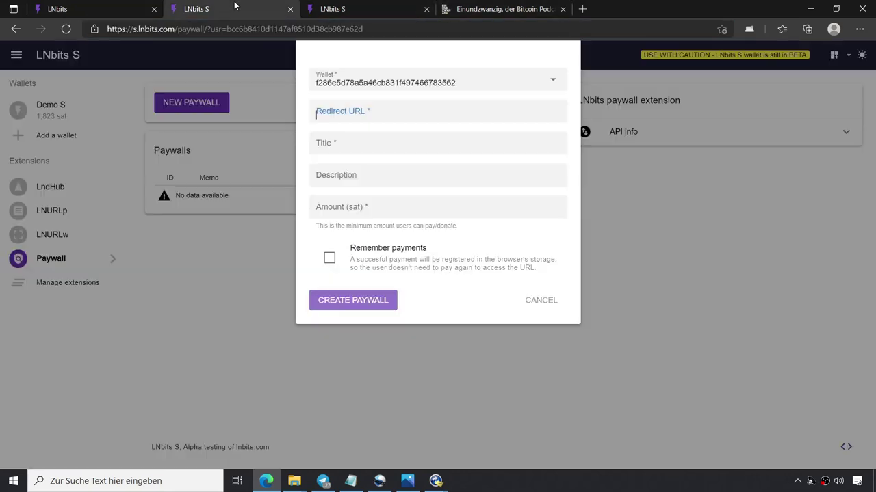
left_click(342, 111)
key("ctrl+v")
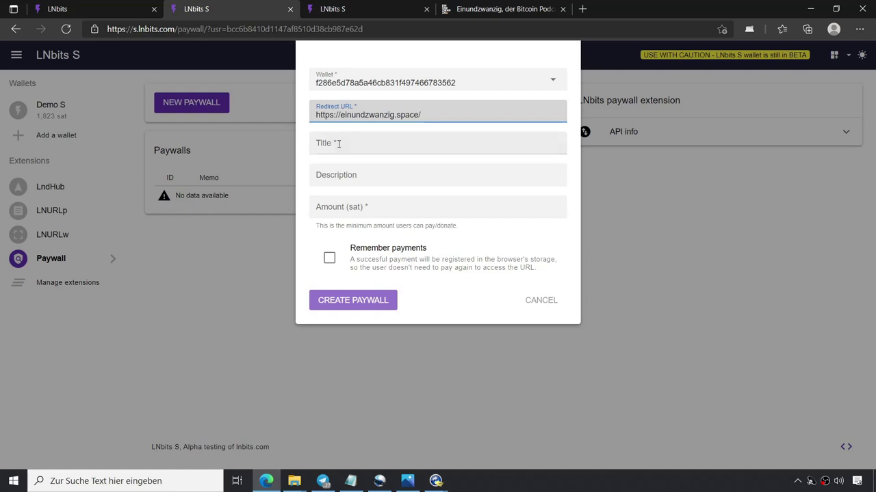
left_click(338, 143)
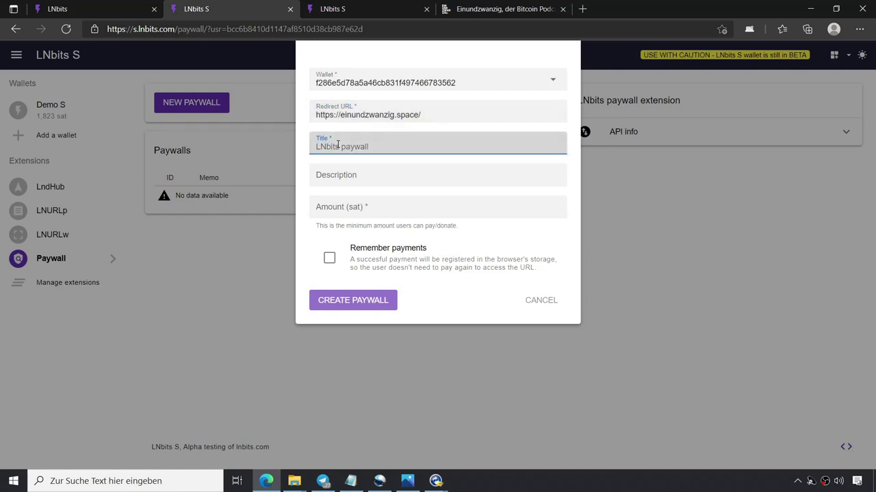
type("Einundzwanzig")
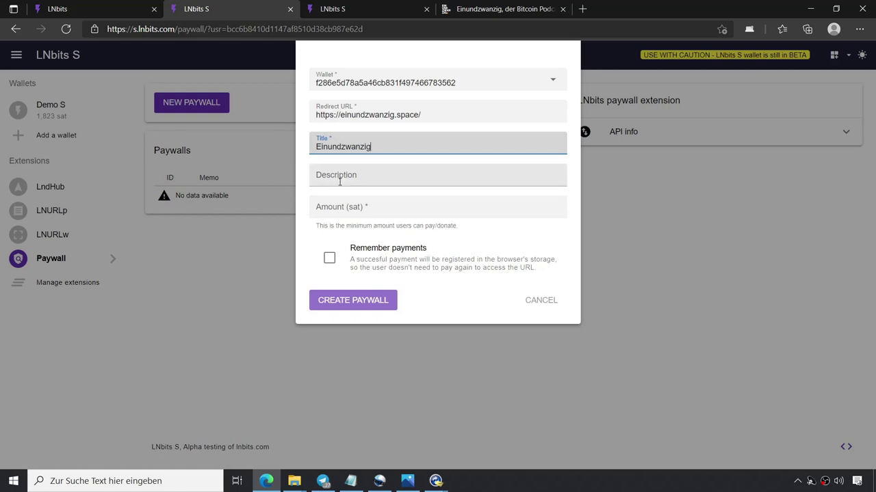
Add a description, set the amount to 100 sat, remember payments, and create the paywall.
left_click(342, 173)
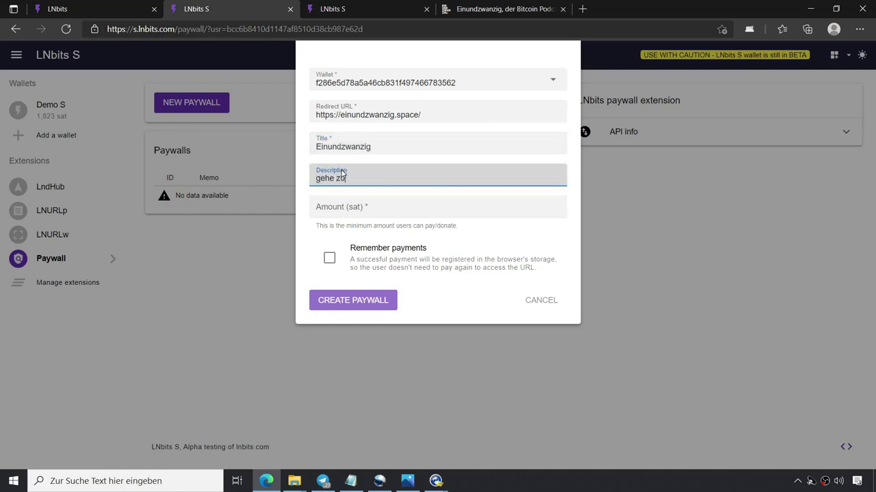
left_click(358, 206)
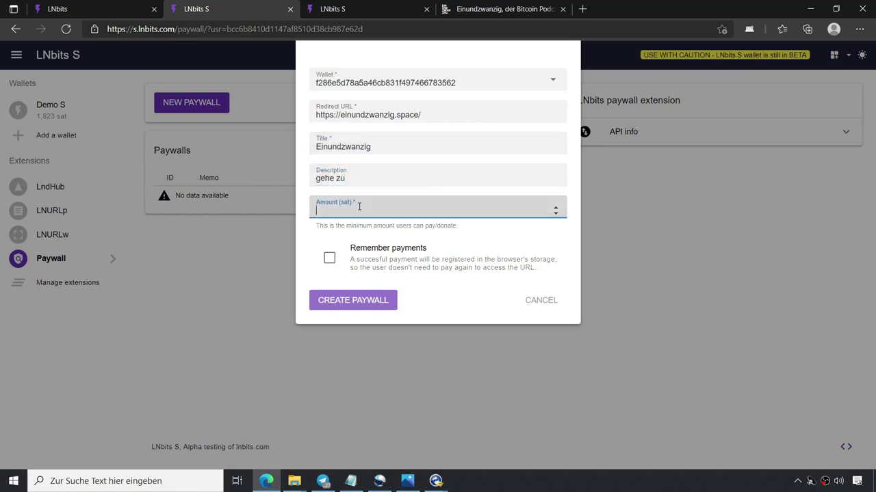
type("100")
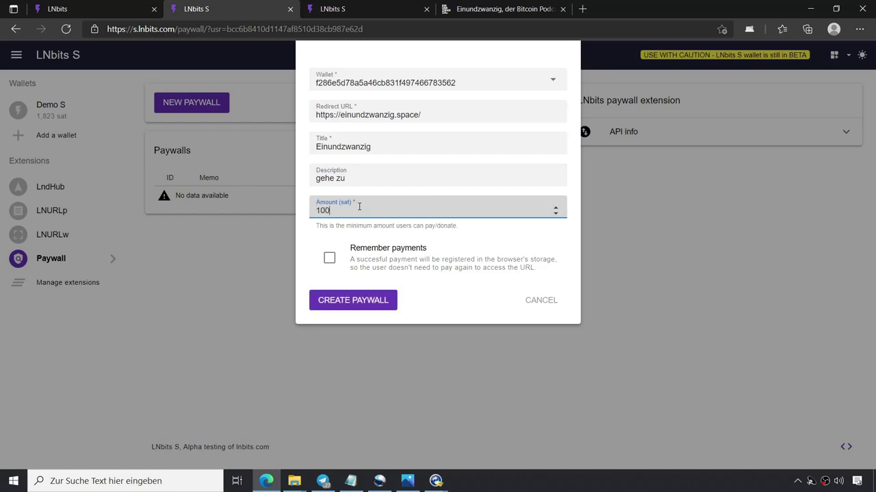
left_click(329, 260)
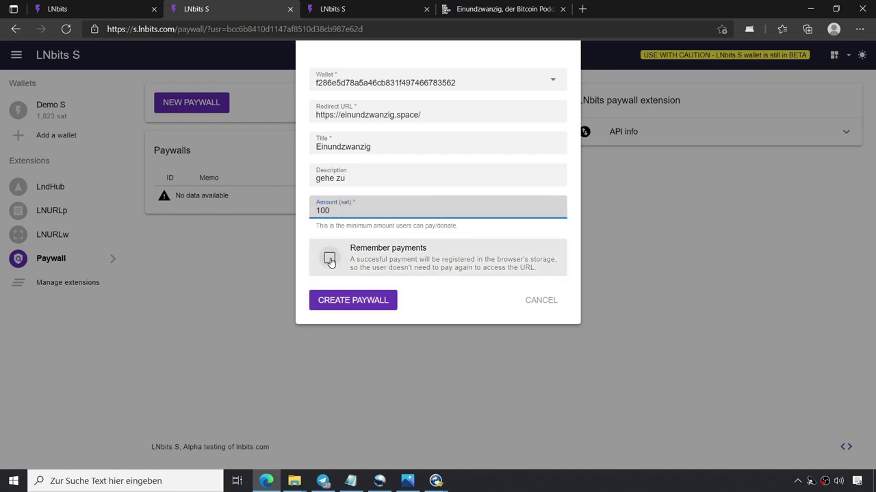
left_click(353, 301)
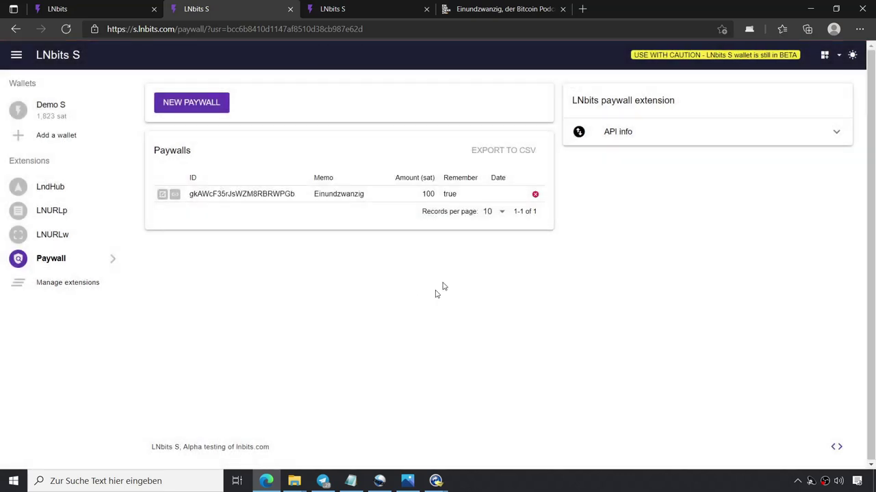
Pay the Einundzwanzig paywall's 100-sat invoice with the phone wallet and open einundzwanzig.space.
left_click(162, 195)
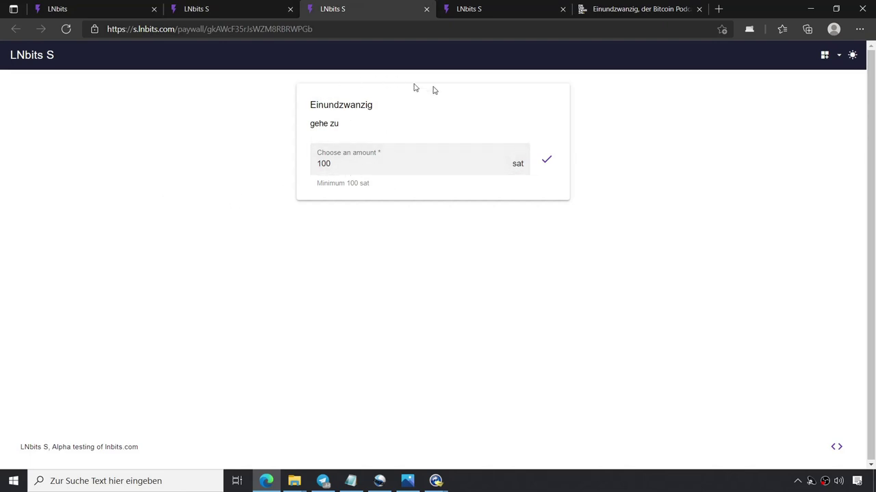
left_click(547, 162)
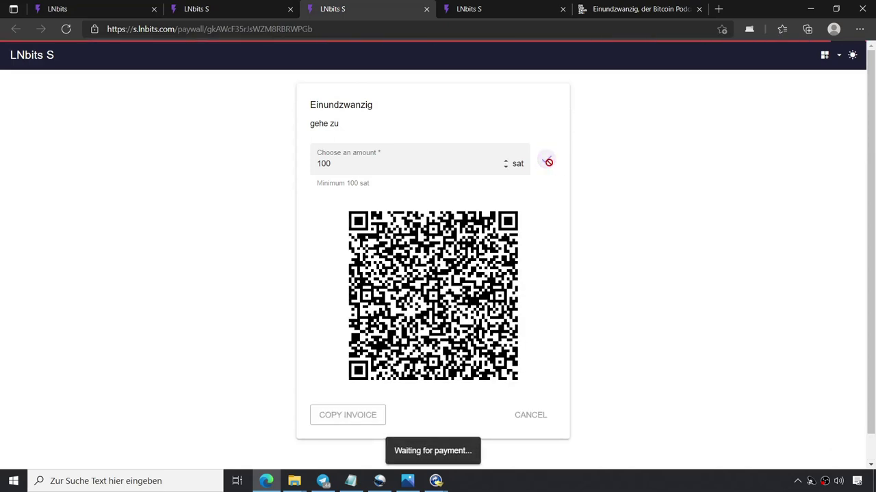
mouse_move(439, 483)
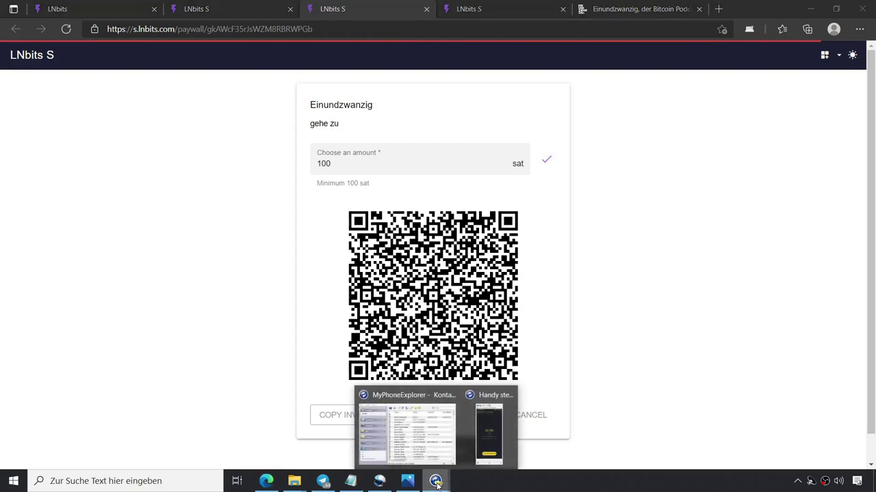
left_click(488, 441)
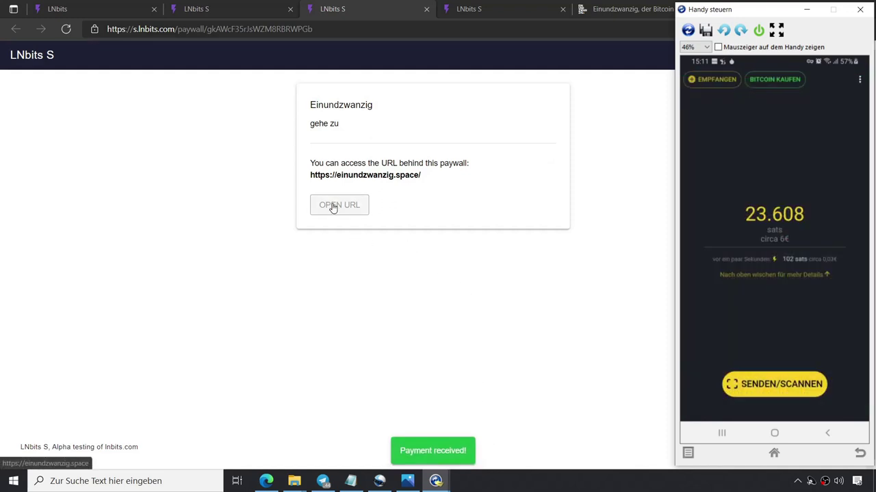
left_click(333, 207)
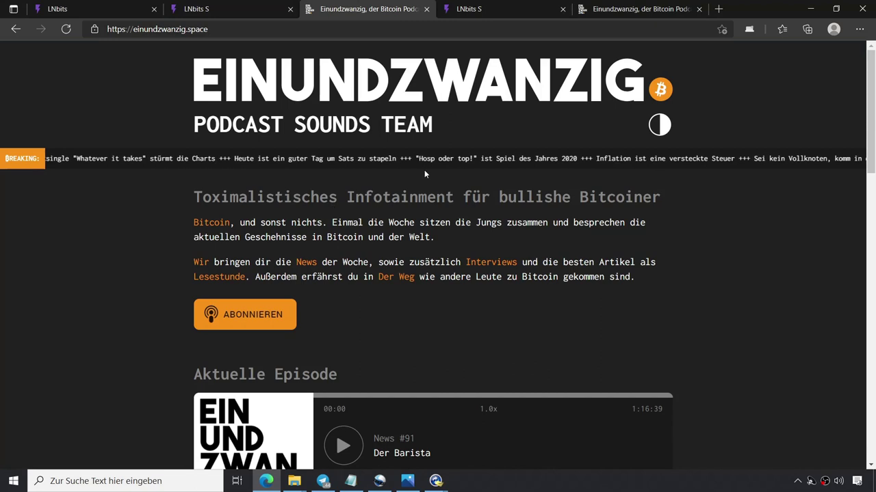
Revisit the paywall's public page, then return to the extensions catalogue with Demo S at 1,923 sat.
left_click(229, 9)
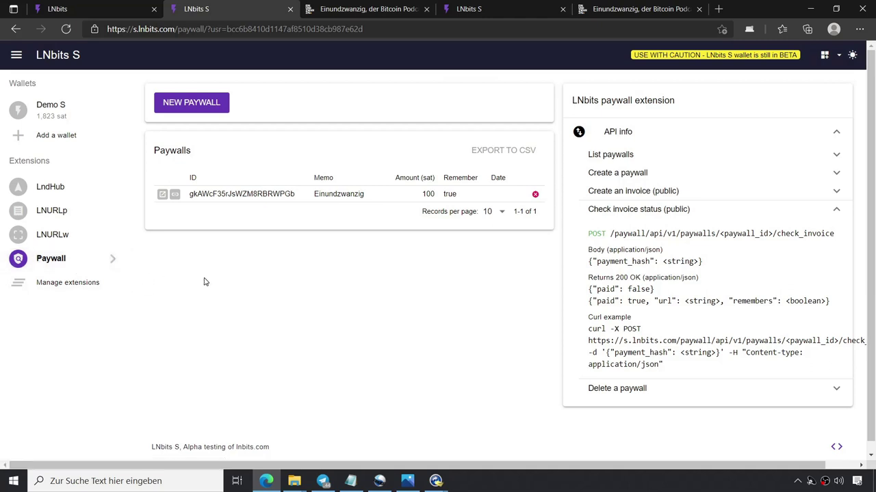
left_click(162, 194)
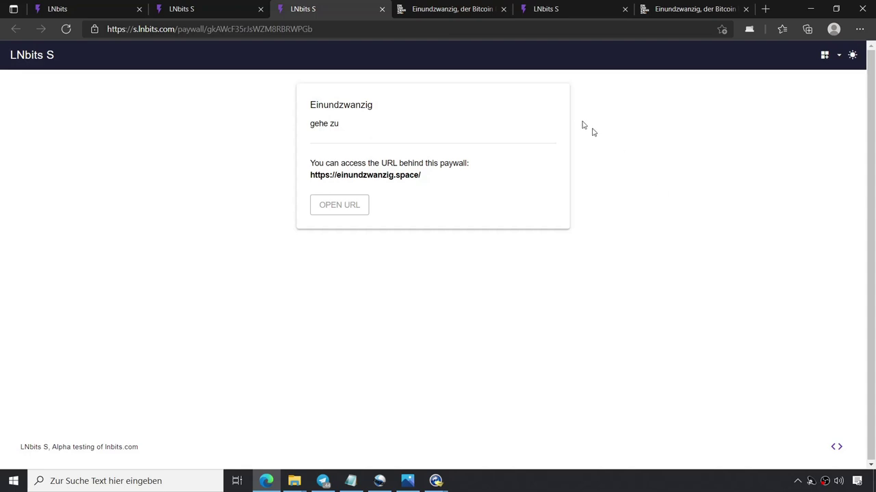
left_click(196, 13)
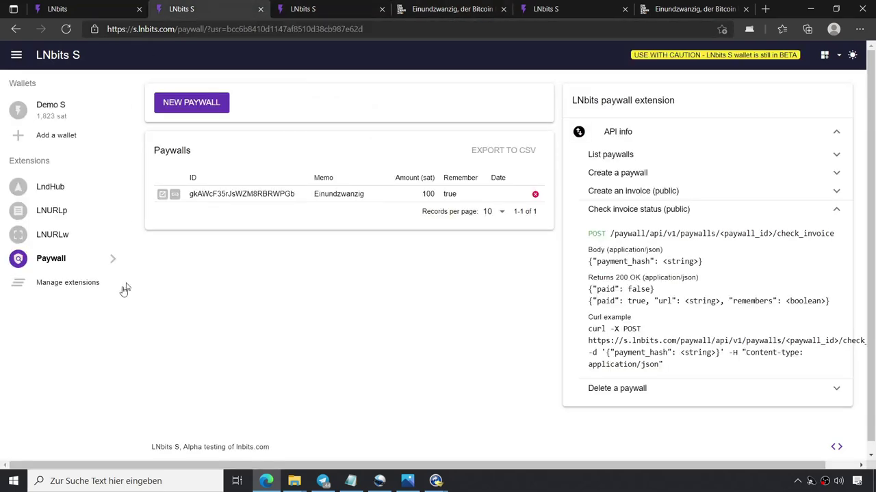
left_click(65, 286)
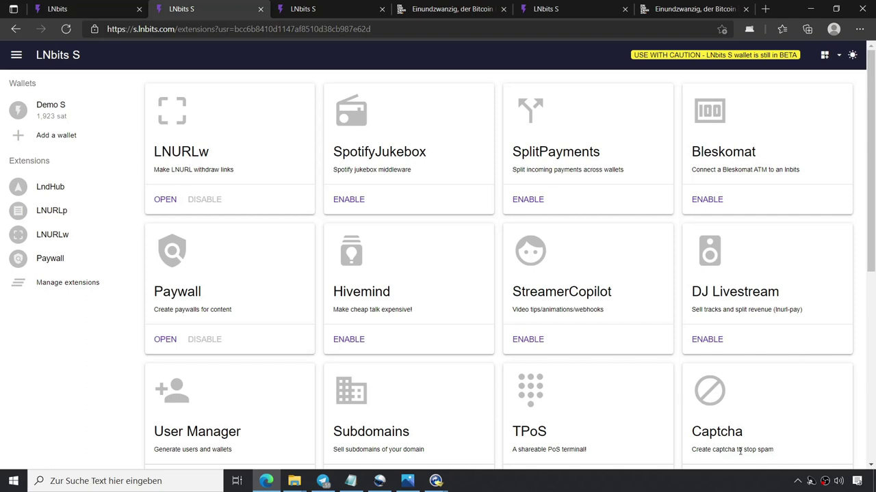
Enable the Captcha extension and start a new captcha on the Demo S wallet.
scroll(783, 416, "down", 1)
left_click(710, 416)
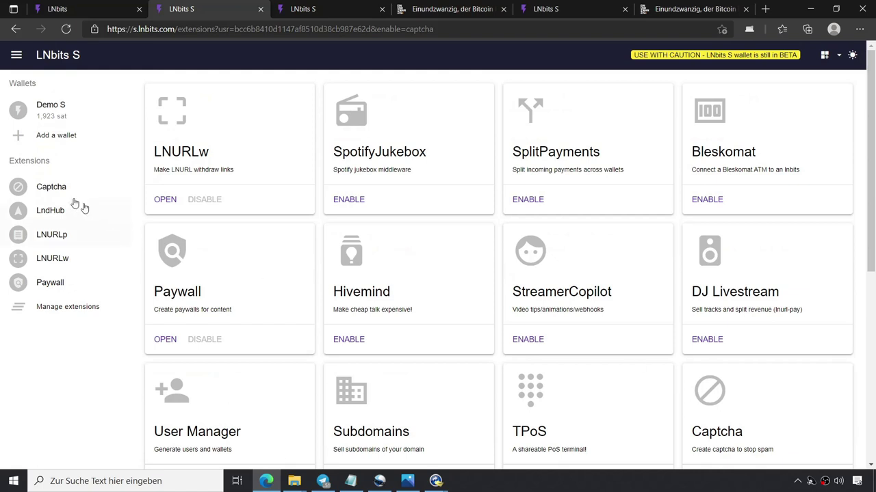
left_click(43, 188)
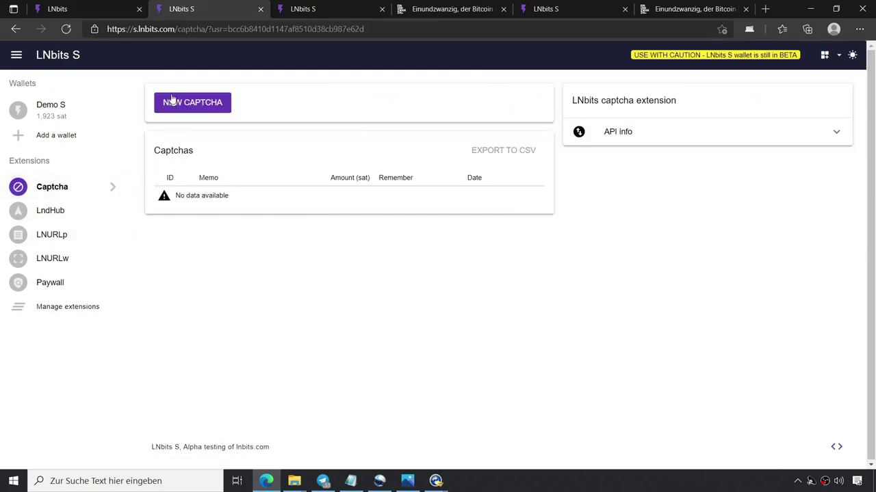
left_click(183, 102)
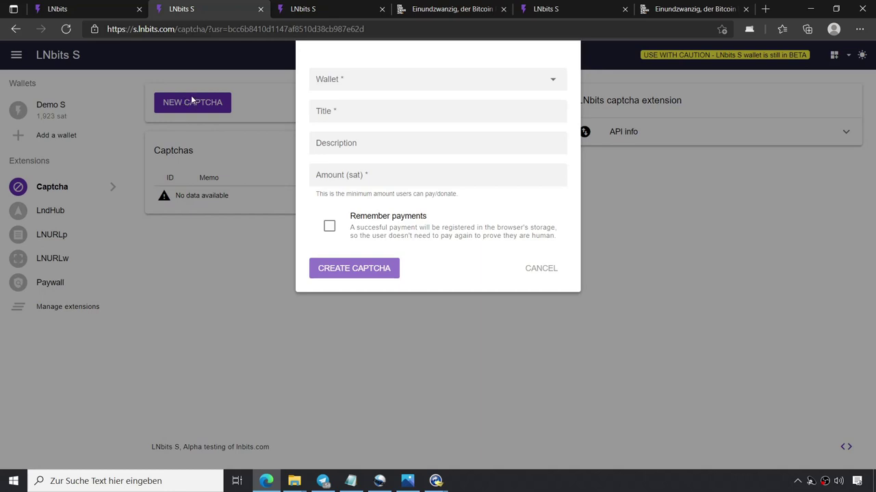
left_click(365, 80)
left_click(365, 106)
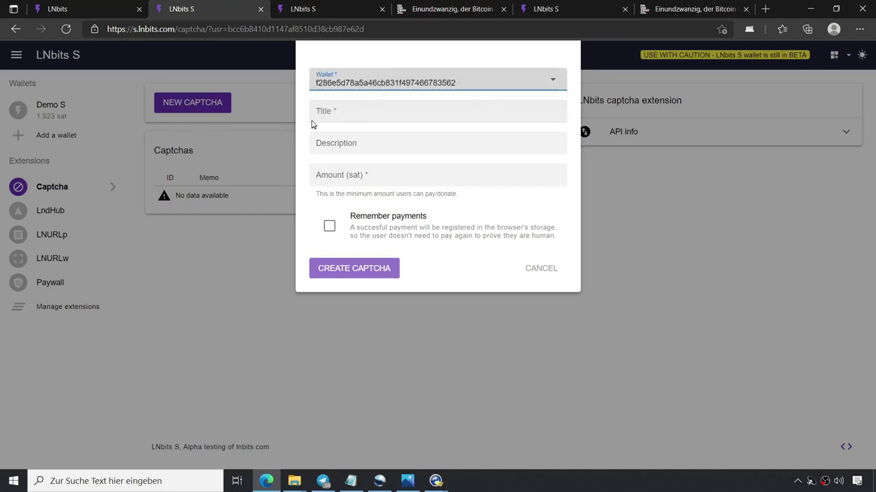
Title the captcha 'Captcha', describe it as 'testen', price it at 55 sat, and create it.
left_click(371, 113)
type("LNbits captcha")
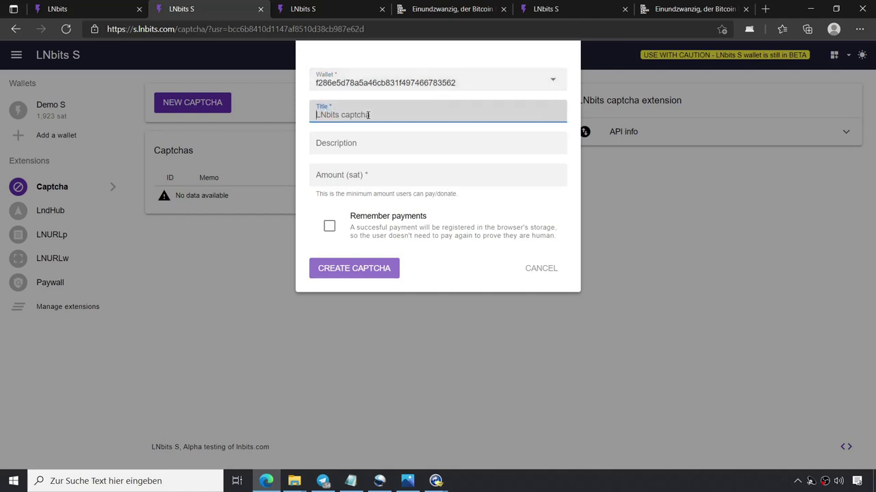
type("Cap")
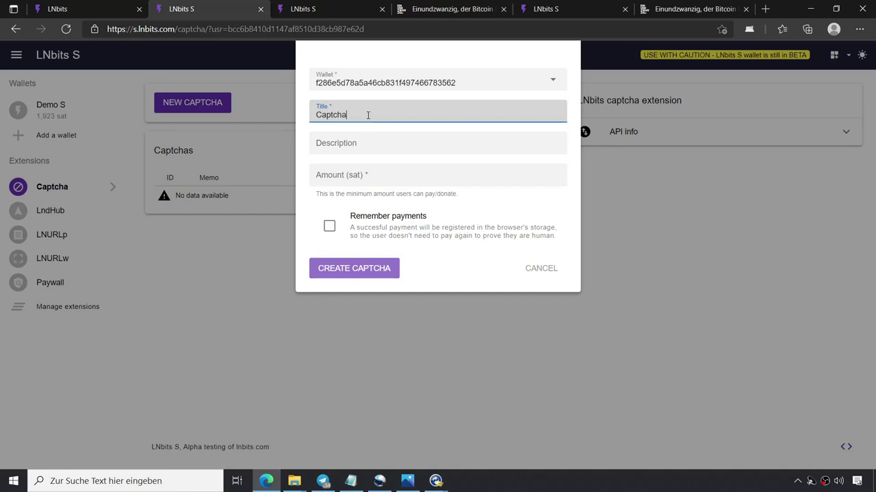
left_click(340, 145)
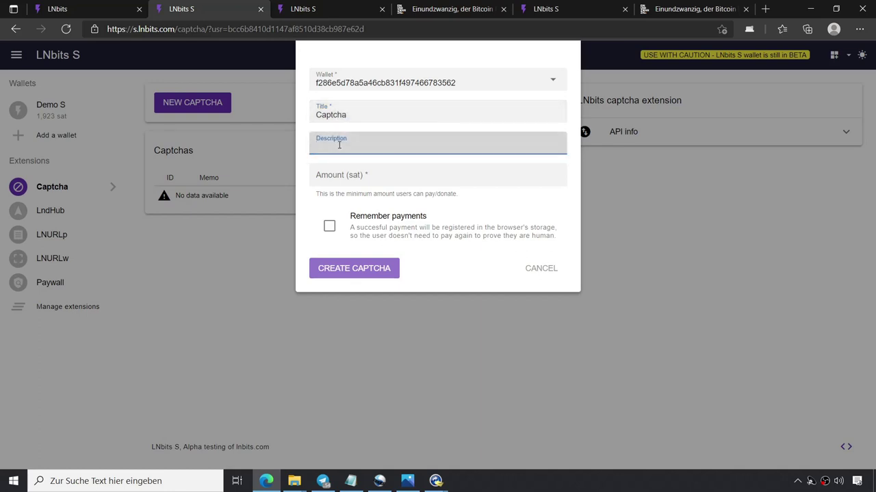
type("testen")
left_click(345, 175)
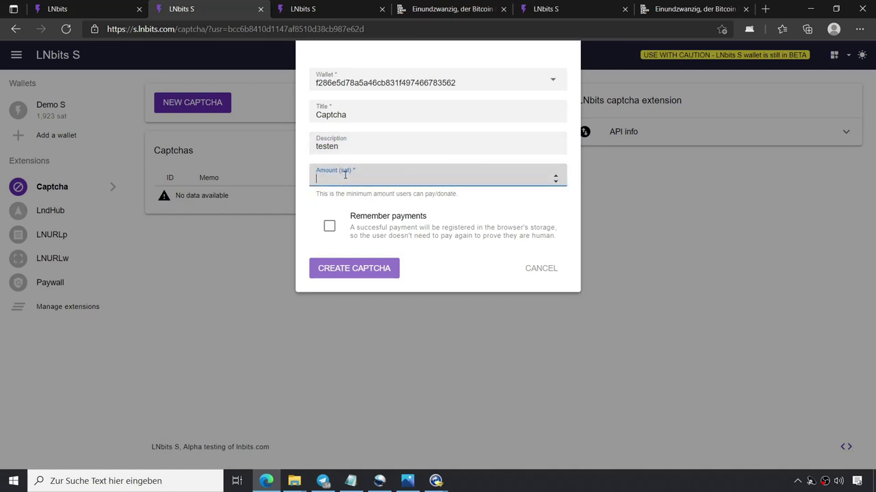
type("55")
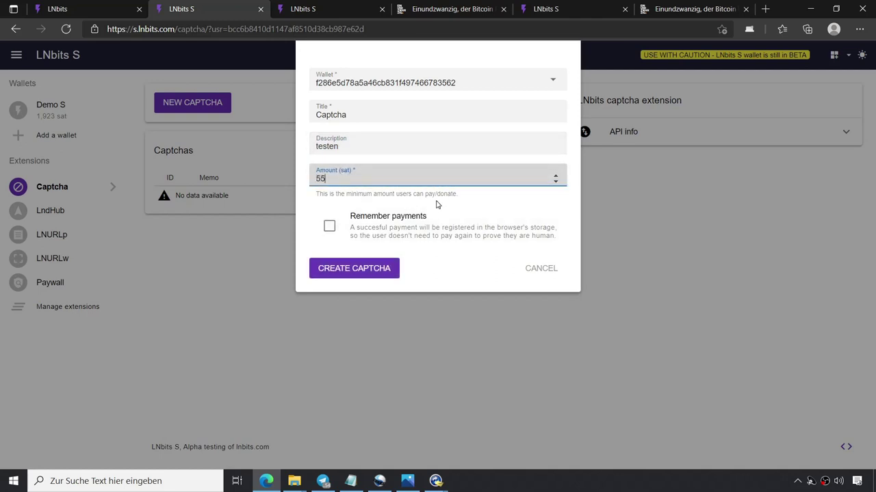
left_click(340, 272)
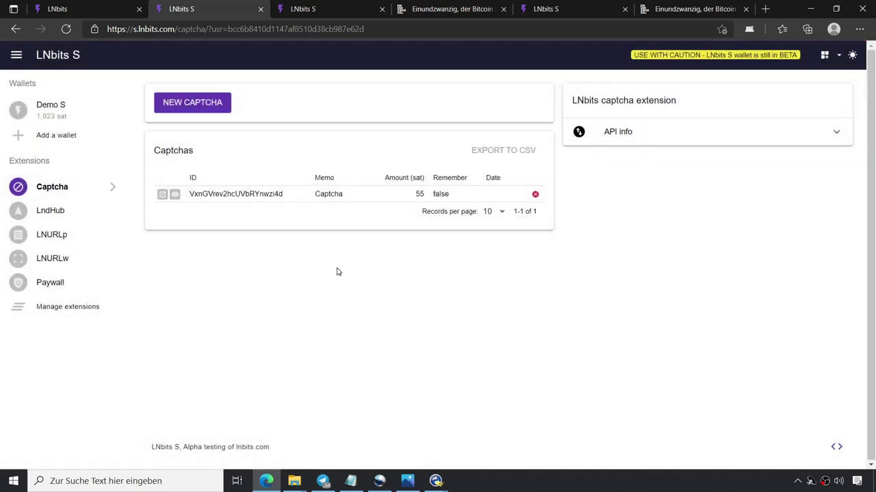
Pay the captcha's 55-sat invoice from the phone wallet, then return to the Captcha admin page.
left_click(163, 197)
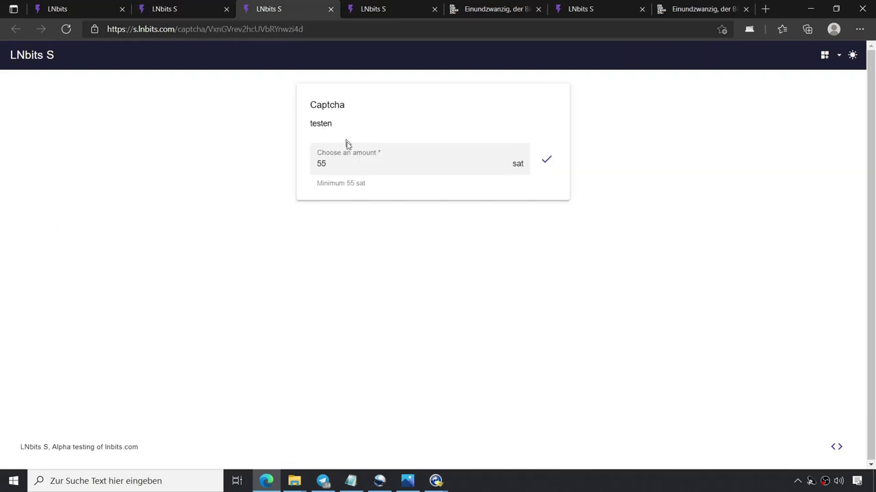
left_click(547, 163)
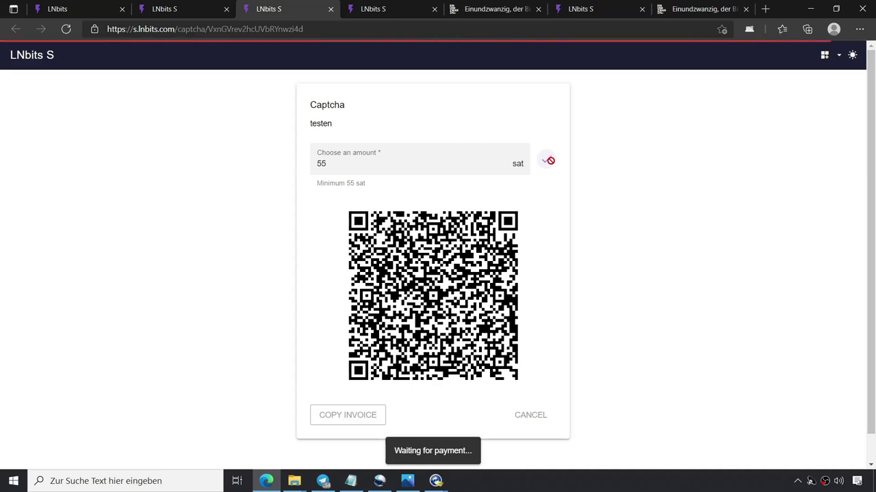
mouse_move(432, 485)
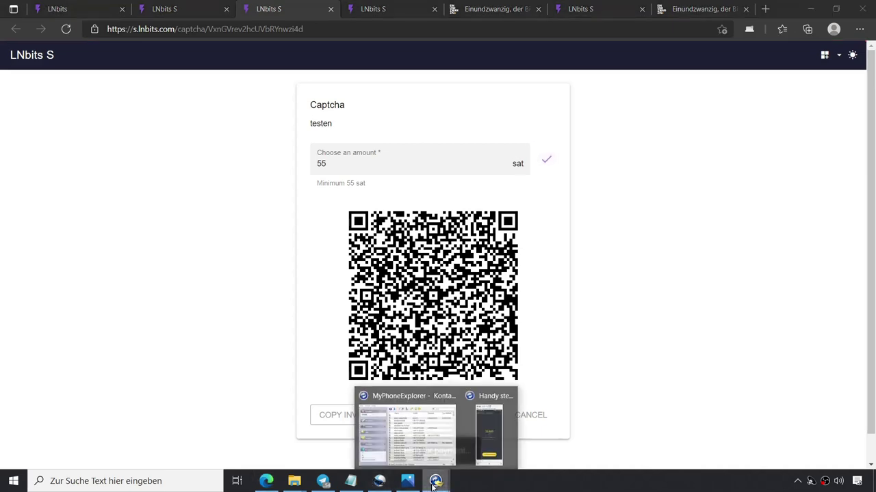
left_click(491, 448)
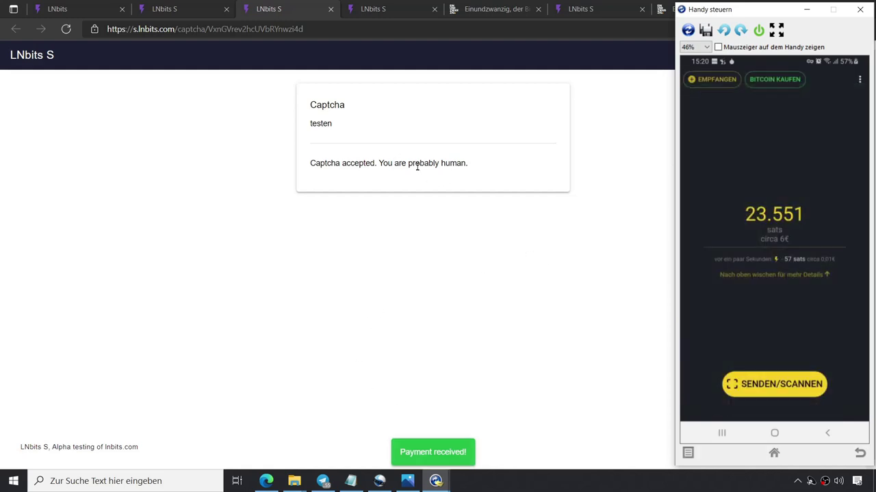
left_click(172, 10)
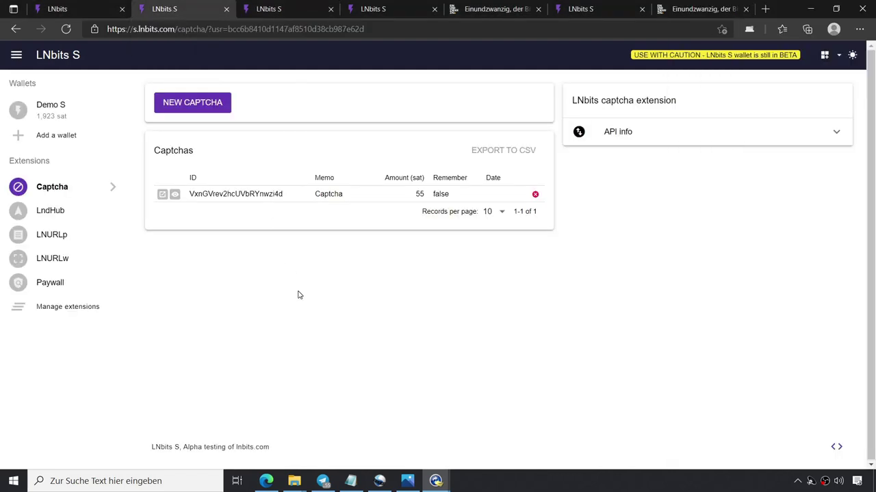
Find OfflineShop in the extensions catalogue, enable it, and open its empty item page.
left_click(55, 309)
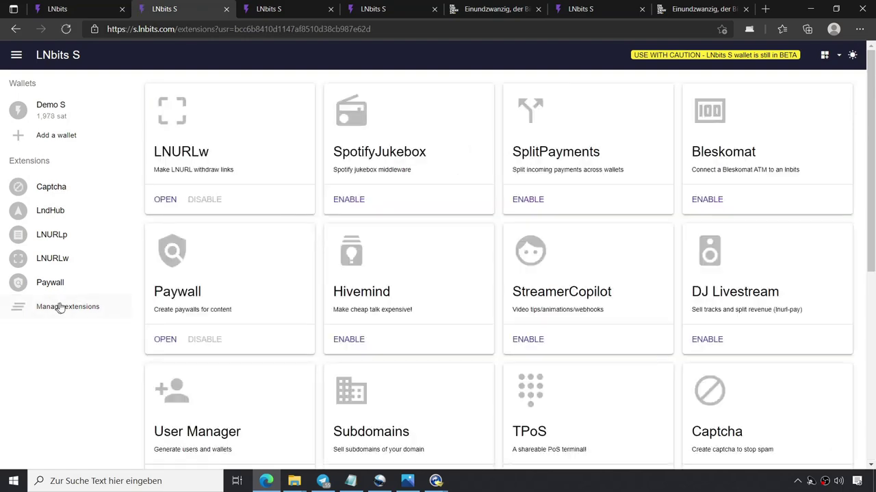
scroll(386, 288, "down", 2)
scroll(386, 293, "down", 2)
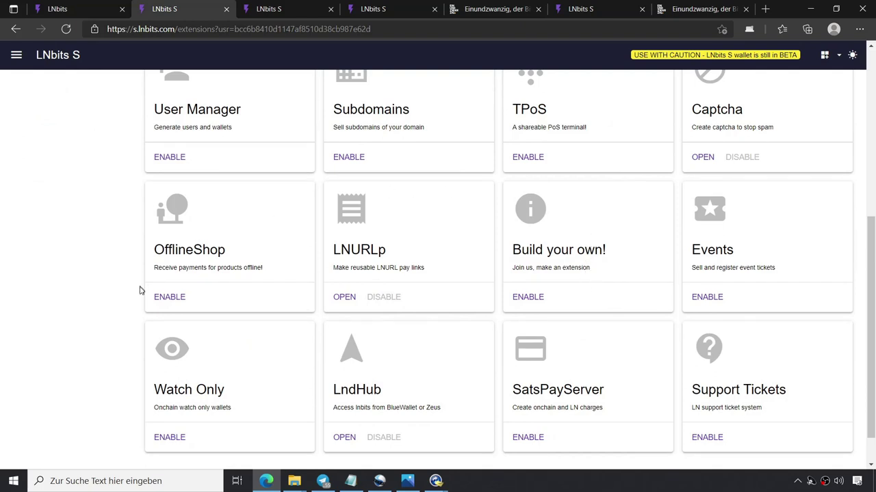
scroll(242, 343, "up", 2)
scroll(243, 343, "up", 2)
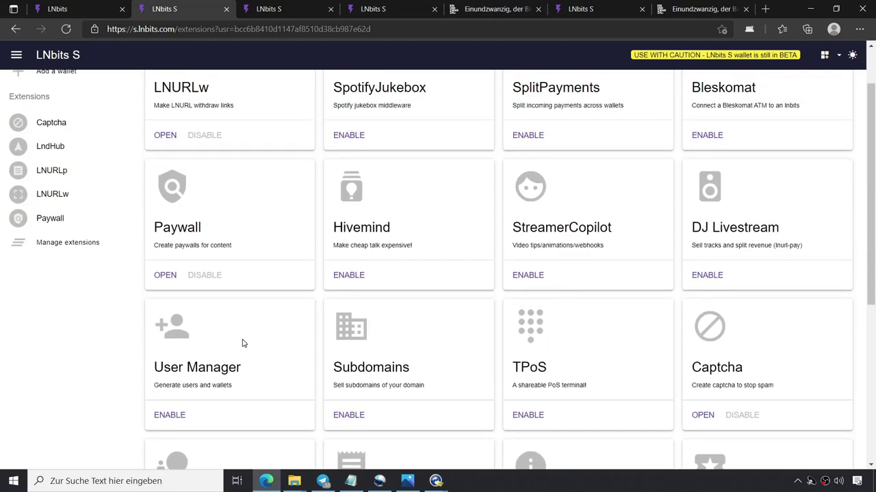
scroll(242, 343, "up", 1)
scroll(242, 344, "down", 4)
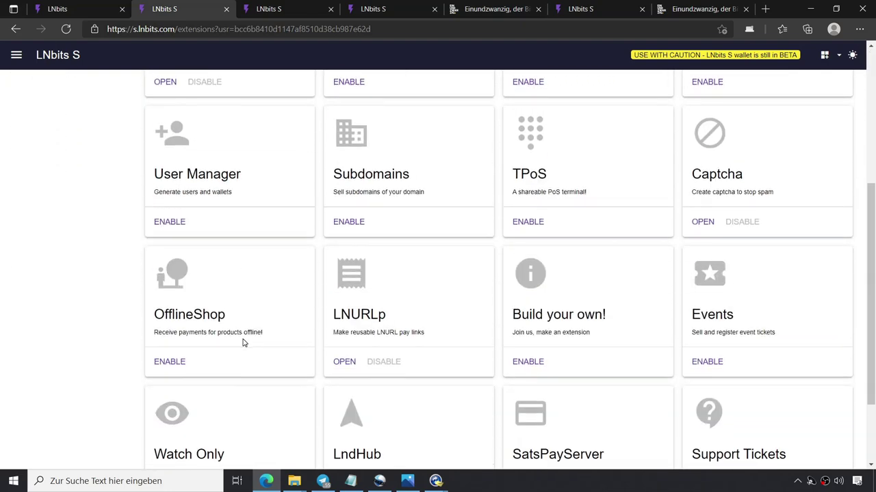
left_click(170, 363)
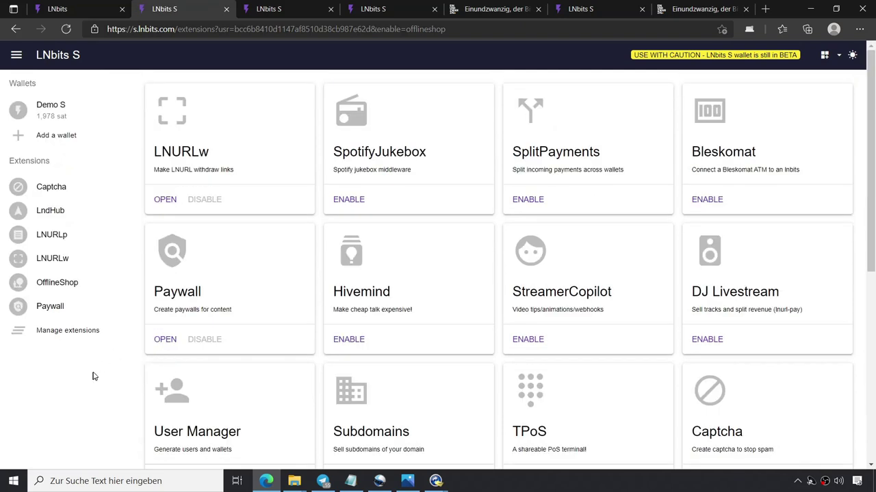
left_click(64, 287)
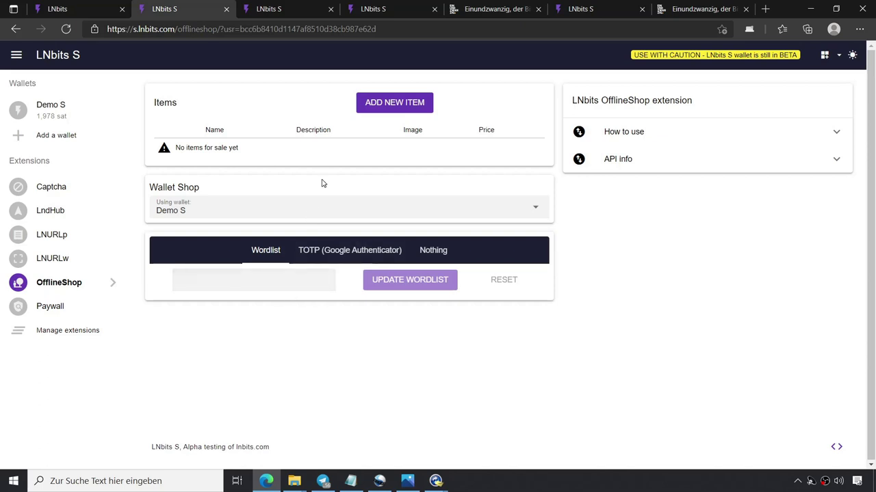
Start a new shop item named Caipirinha with the description Drink.
left_click(387, 103)
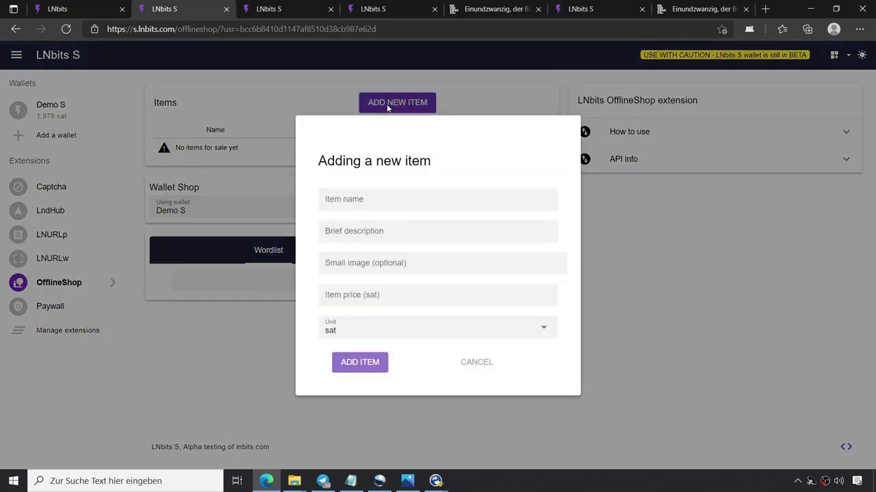
left_click(362, 197)
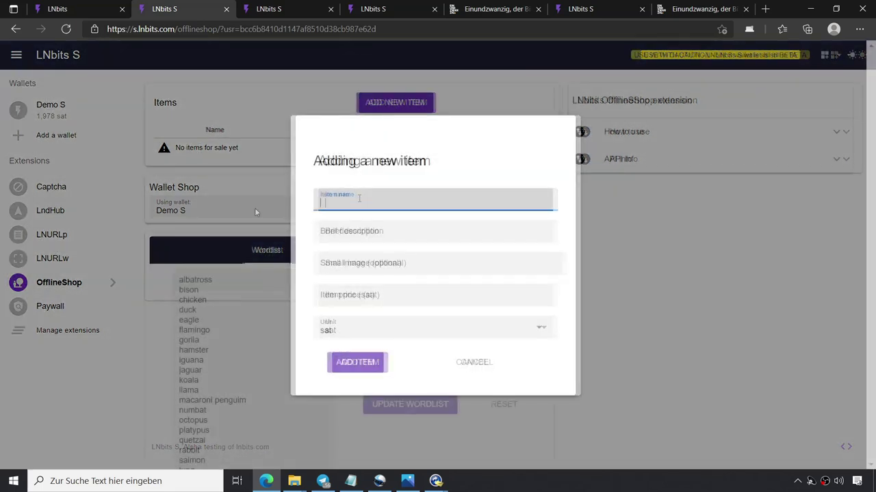
type("Caipi")
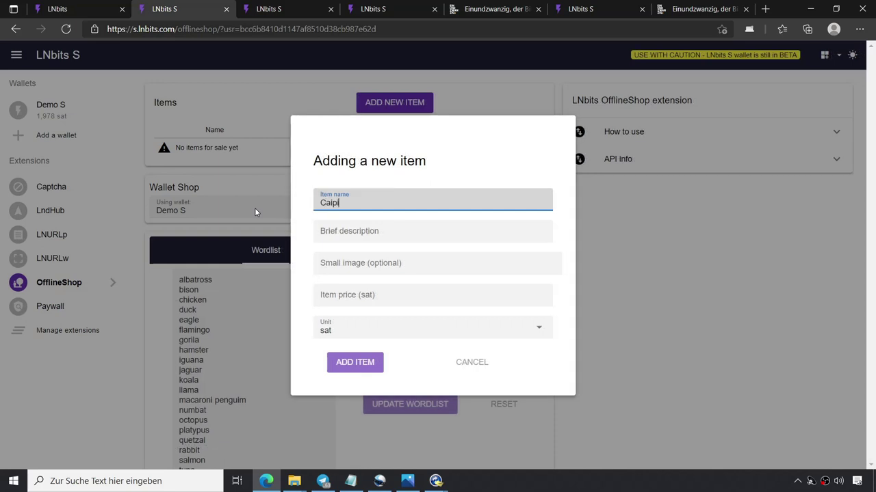
type("rinha")
left_click(346, 236)
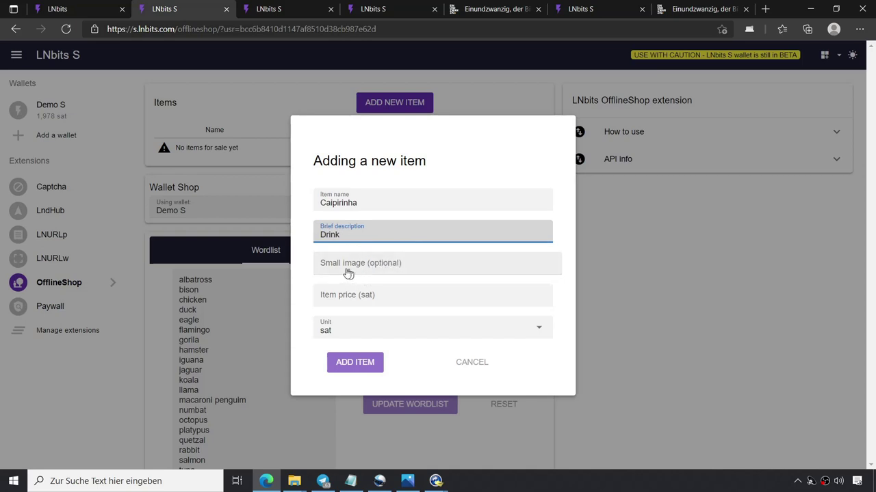
left_click(300, 244)
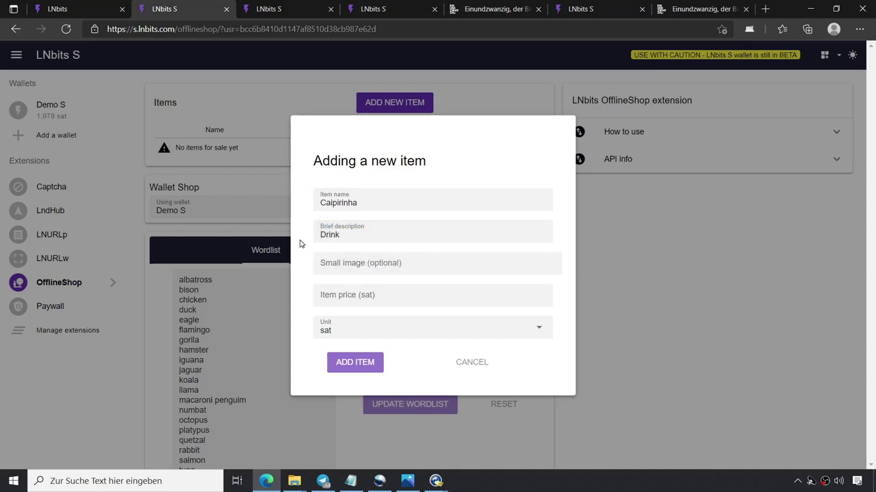
Attach Caipirinha.jpg from the Desktop, set the price to 666 sat, and add the item.
left_click(315, 261)
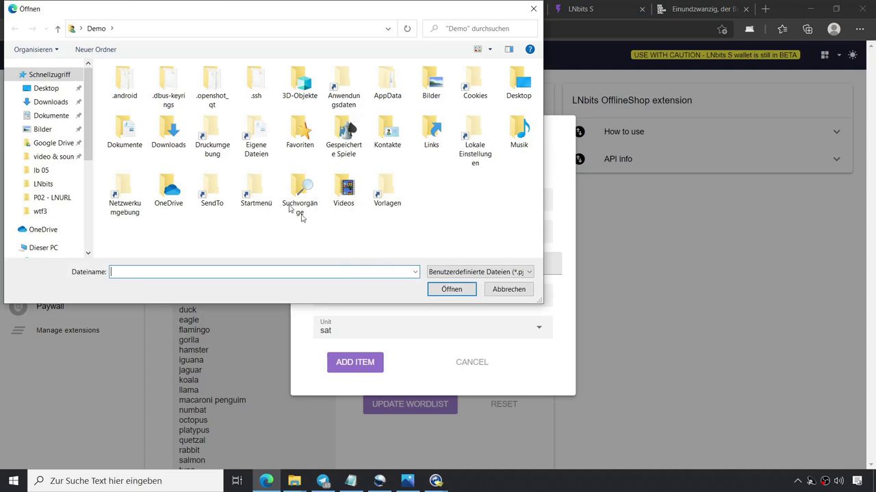
left_click(46, 88)
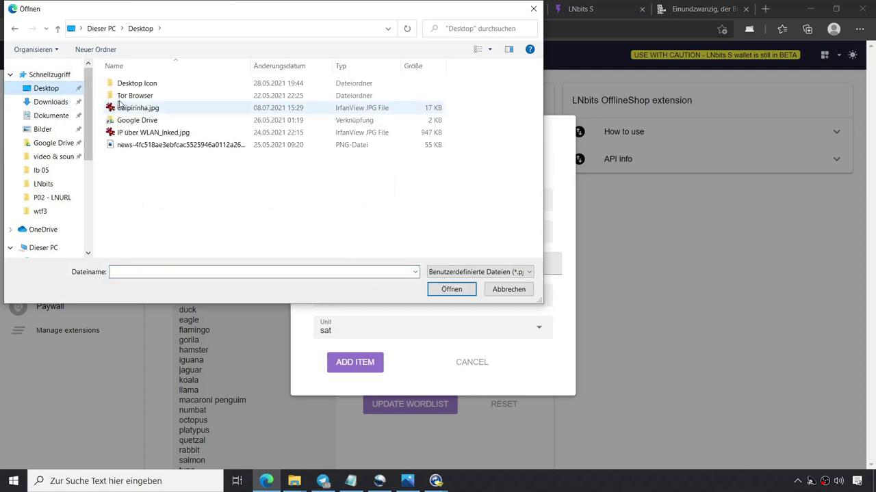
left_click(136, 108)
left_click(447, 289)
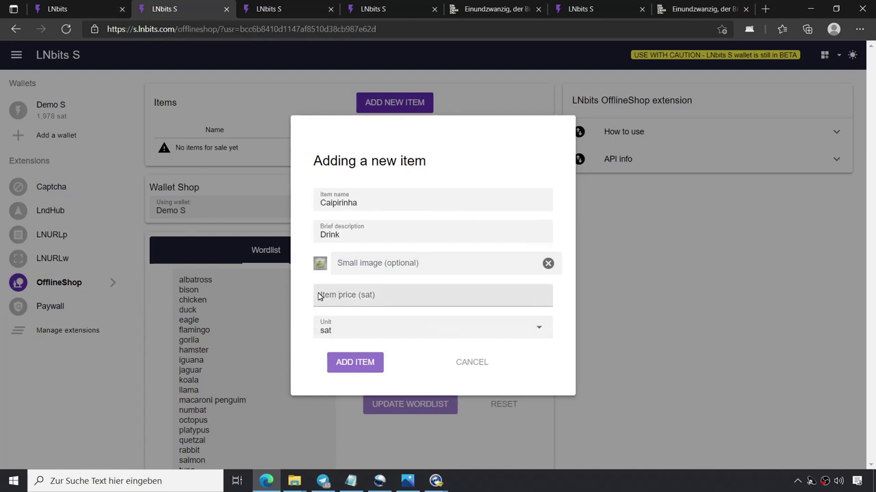
left_click(339, 296)
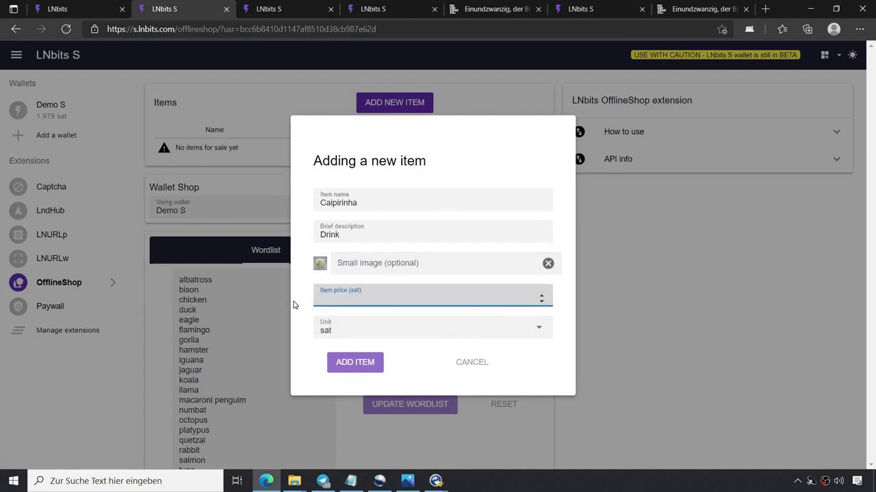
type("666")
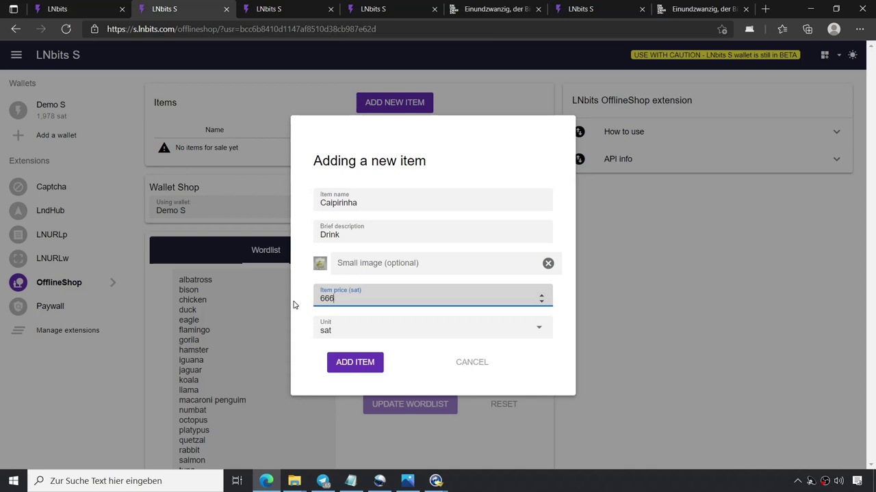
left_click(373, 364)
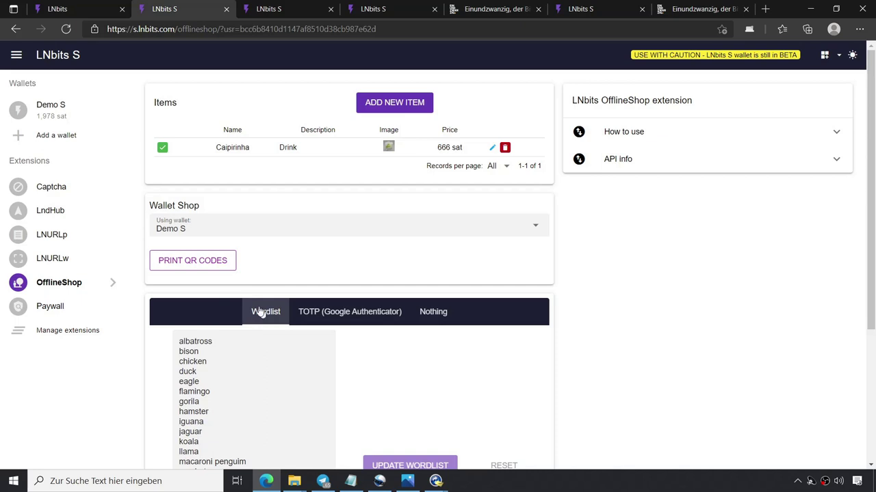
Preview the shop items' printable QR codes, cancel printing, and start a blank new-item form.
scroll(407, 259, "down", 2)
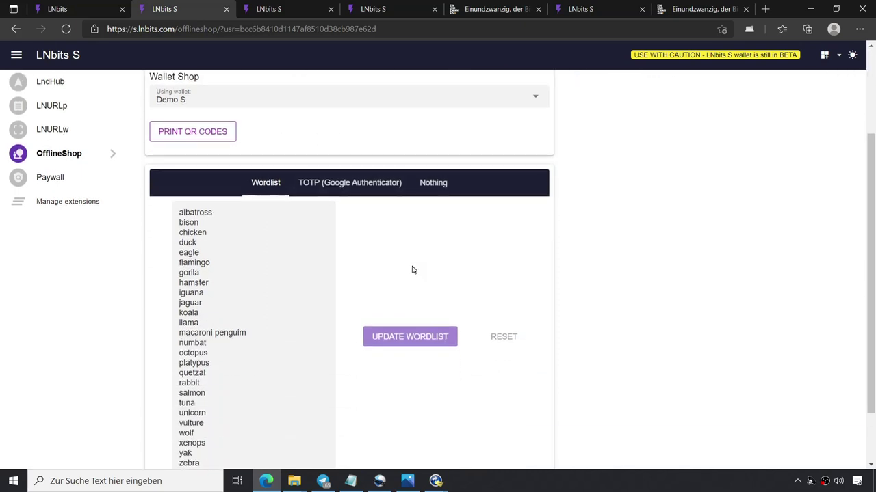
scroll(414, 385, "down", 1)
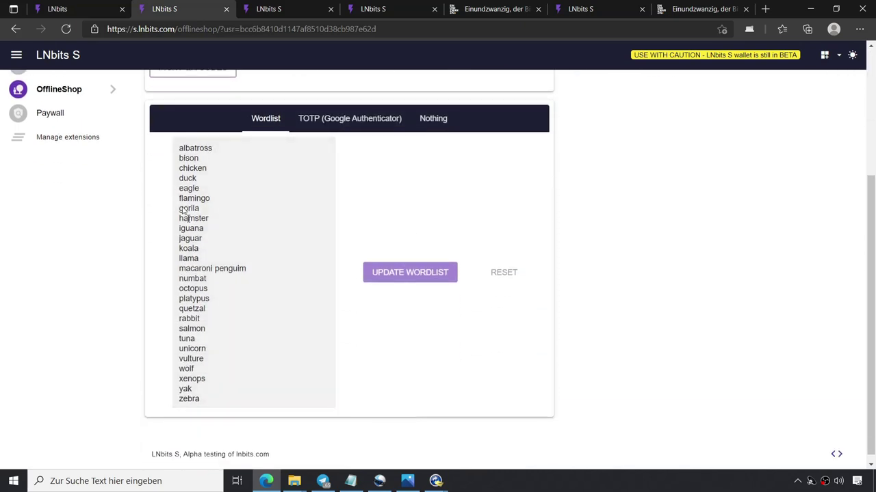
scroll(362, 371, "up", 3)
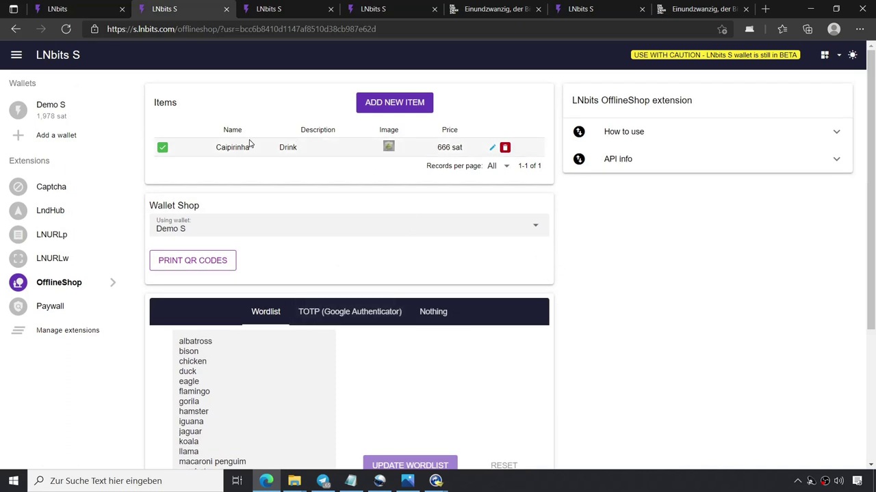
left_click(208, 263)
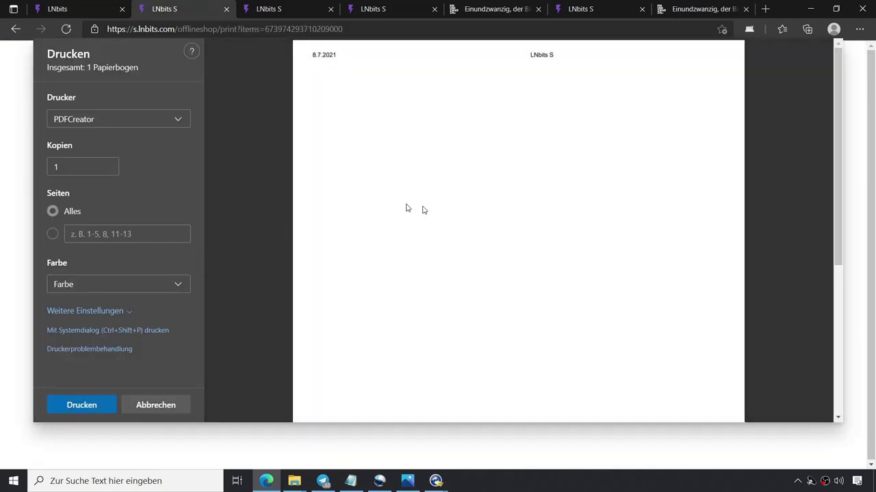
scroll(477, 241, "down", 2)
left_click(16, 29)
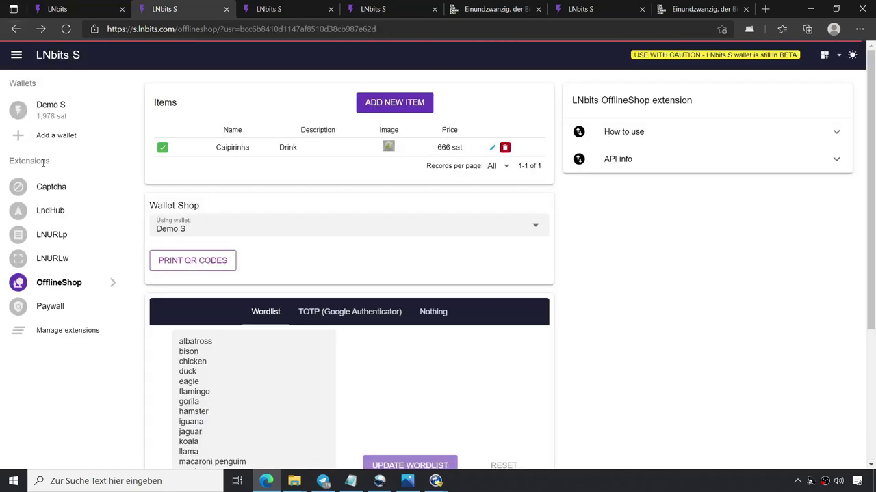
left_click(385, 103)
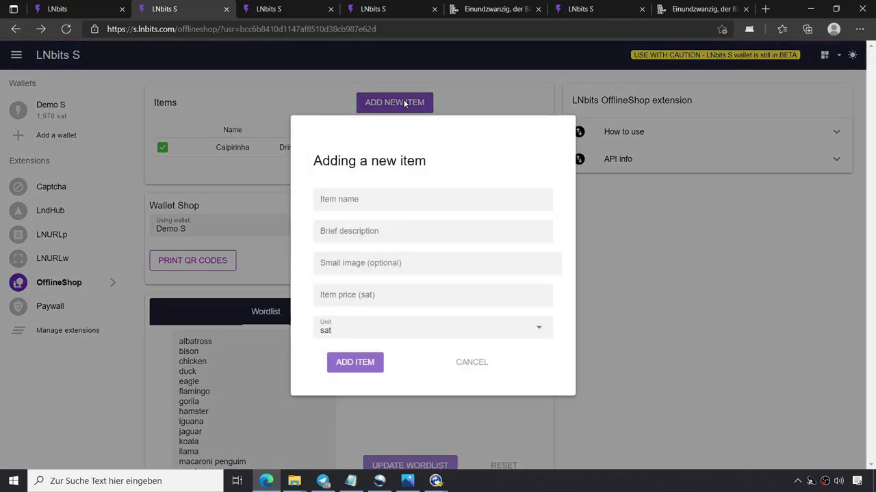
Add Cola, described as Alkfrei, at 777 sat, then preview both items' QR codes without printing.
left_click(361, 193)
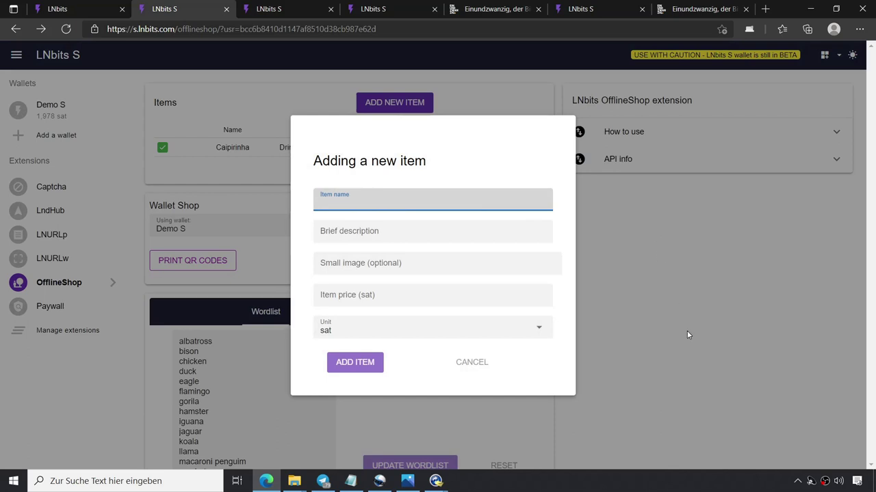
type("Cola")
left_click(382, 238)
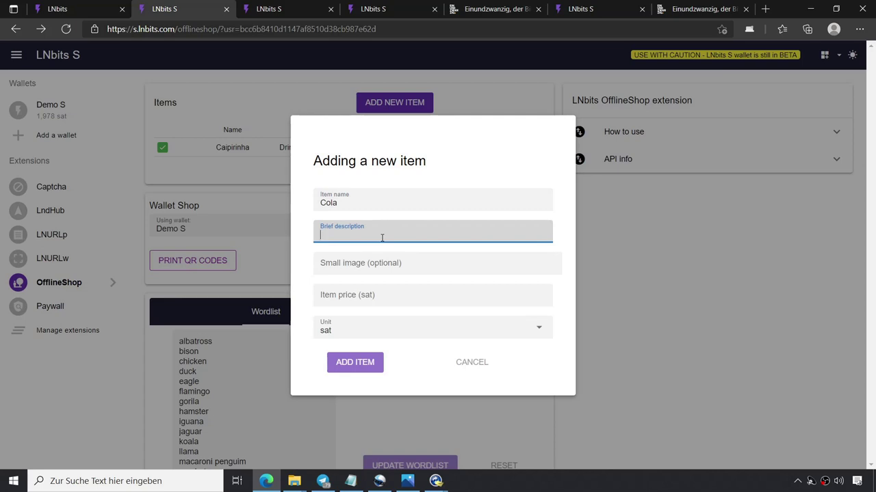
type("Alkfrei")
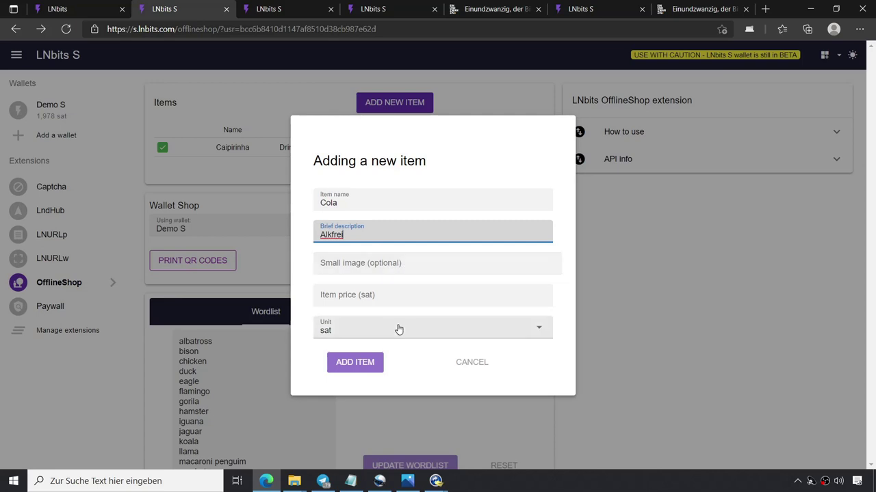
left_click(349, 294)
type("77")
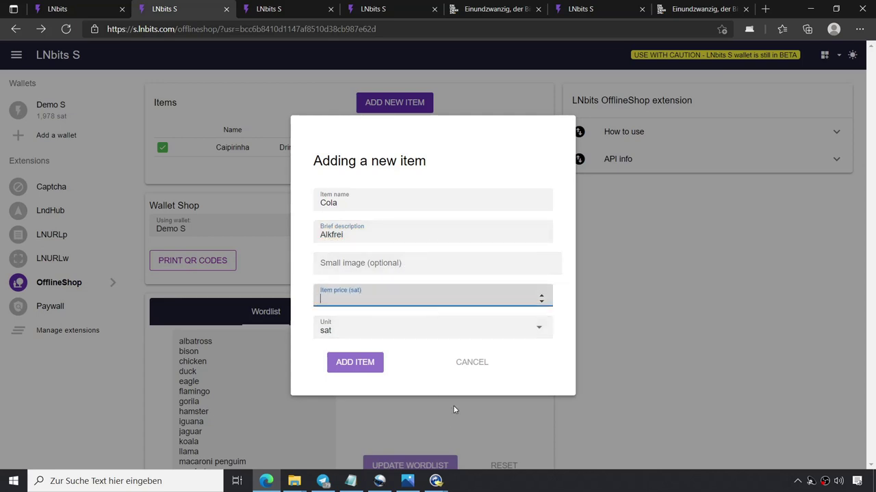
type("7")
left_click(356, 361)
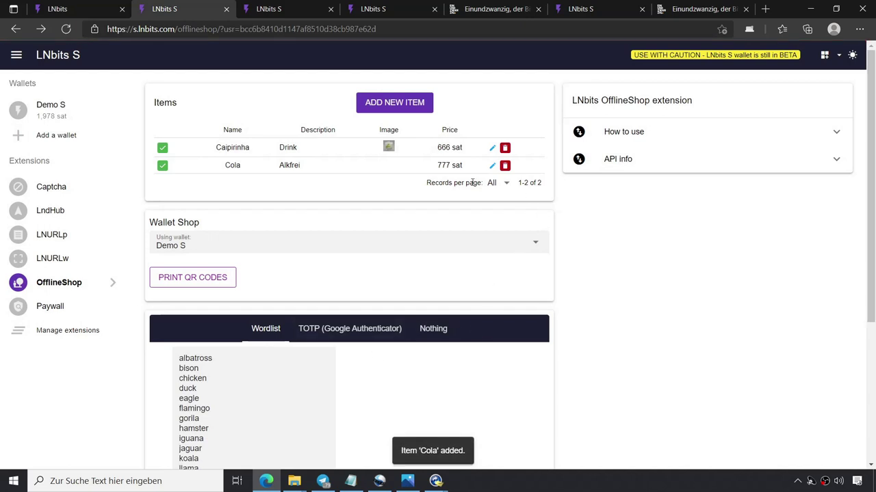
left_click(191, 278)
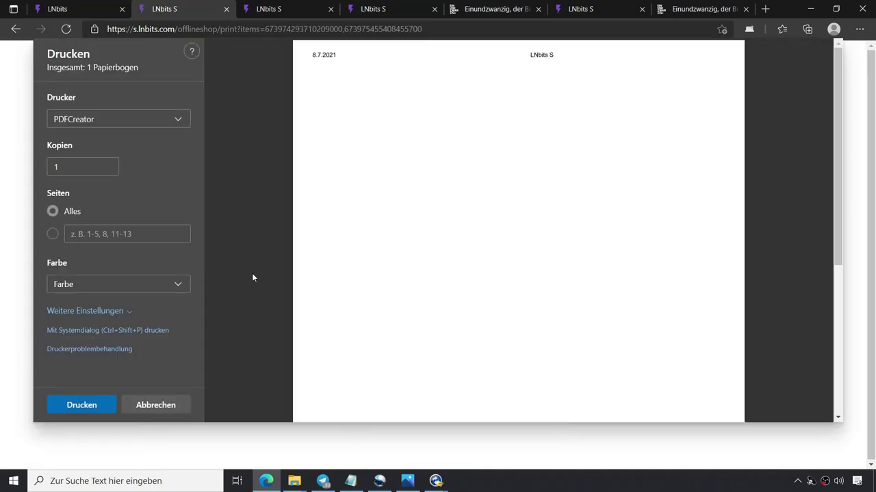
left_click(15, 29)
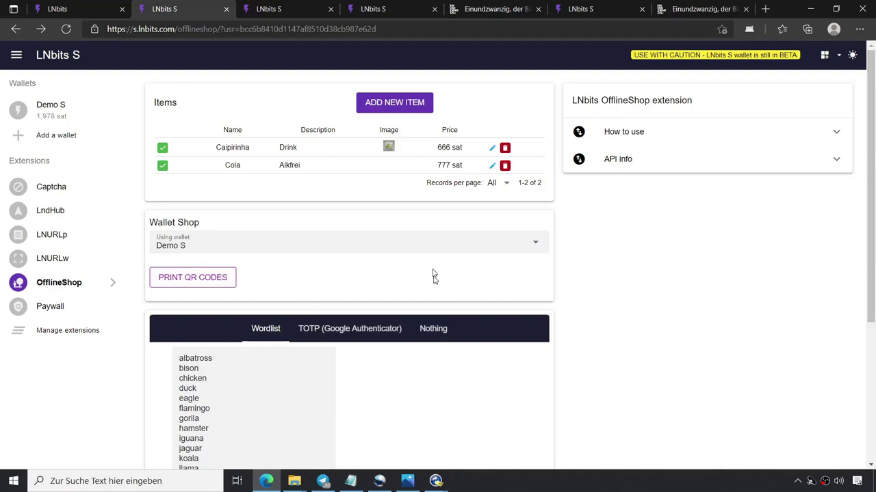
Open the Caipirinha item to display its purchase QR code.
left_click(492, 151)
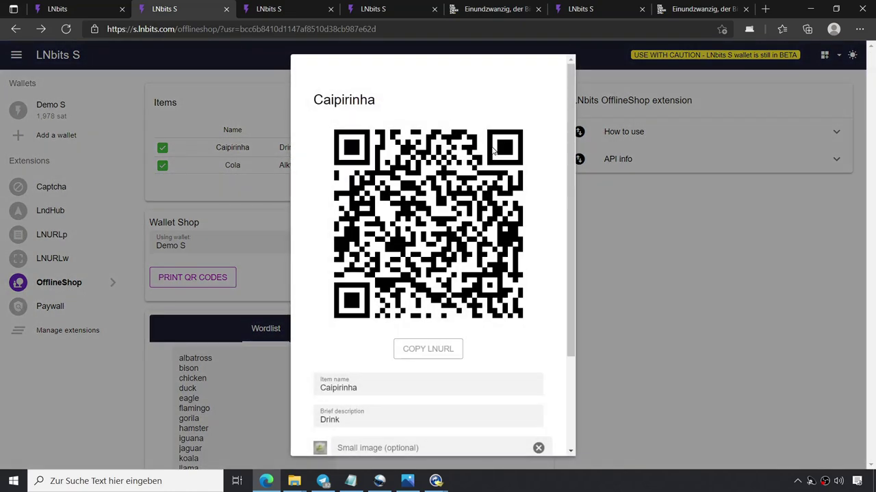
left_click_drag(570, 111, 593, 181)
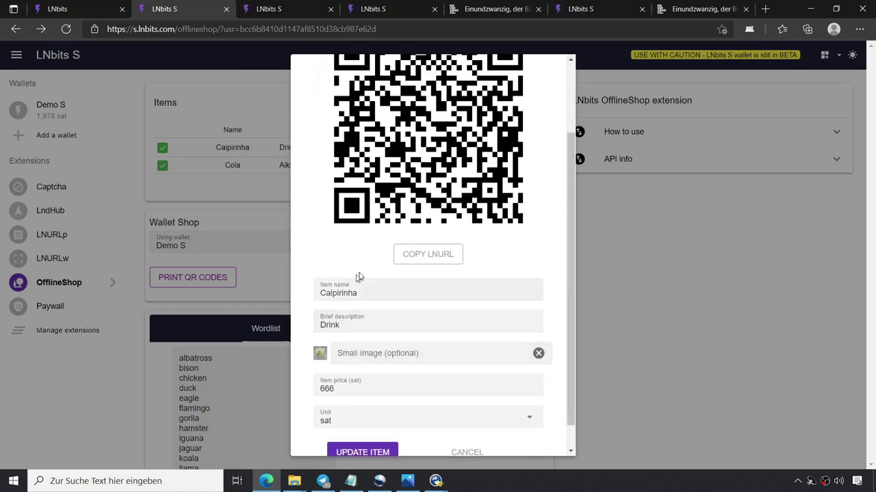
left_click_drag(574, 193, 563, 131)
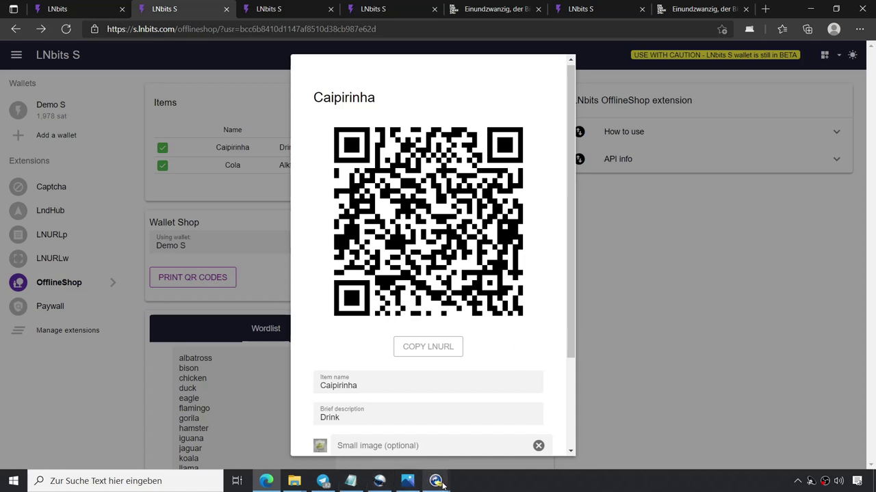
Pay the Caipirinha QR code from the mirrored phone and open the confirmation link.
mouse_move(441, 484)
left_click(516, 434)
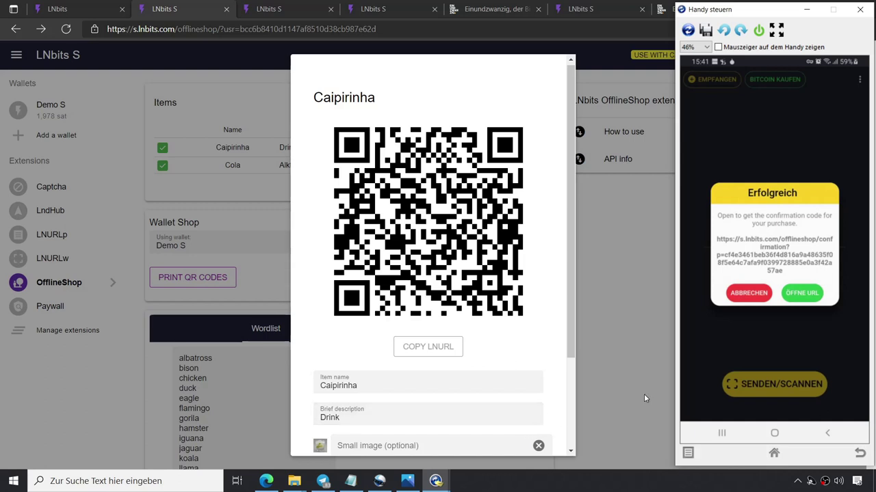
left_click(801, 293)
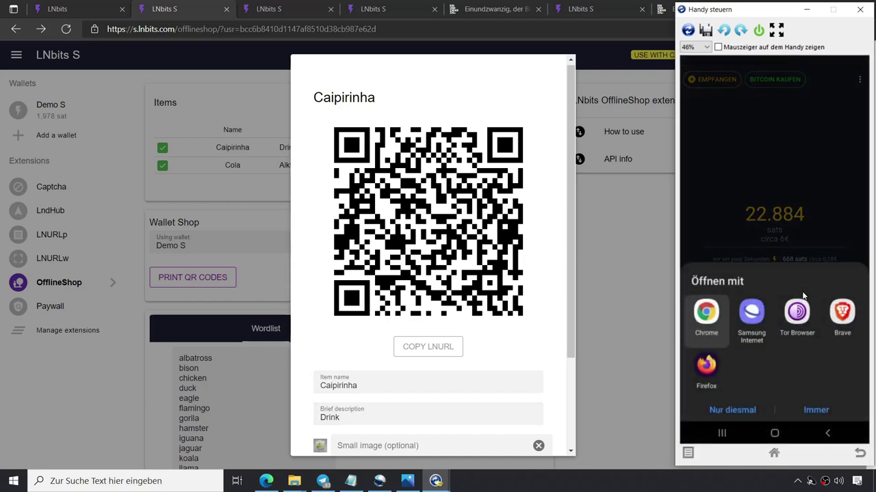
left_click(747, 410)
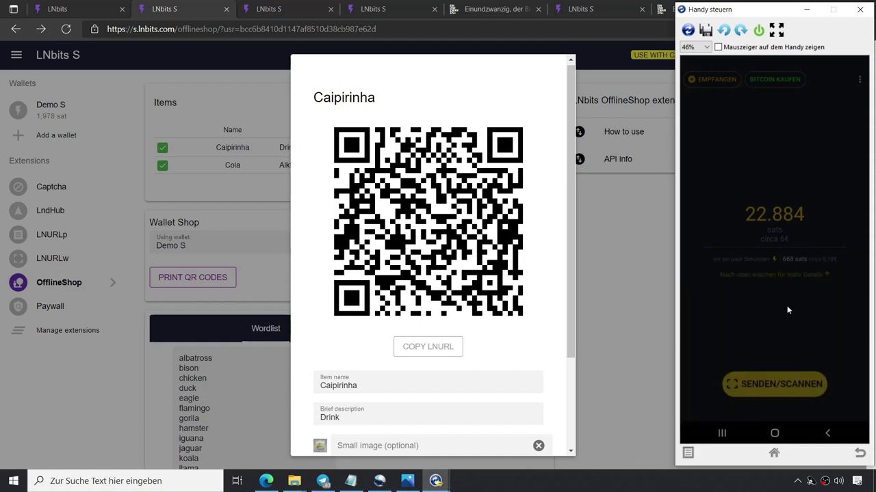